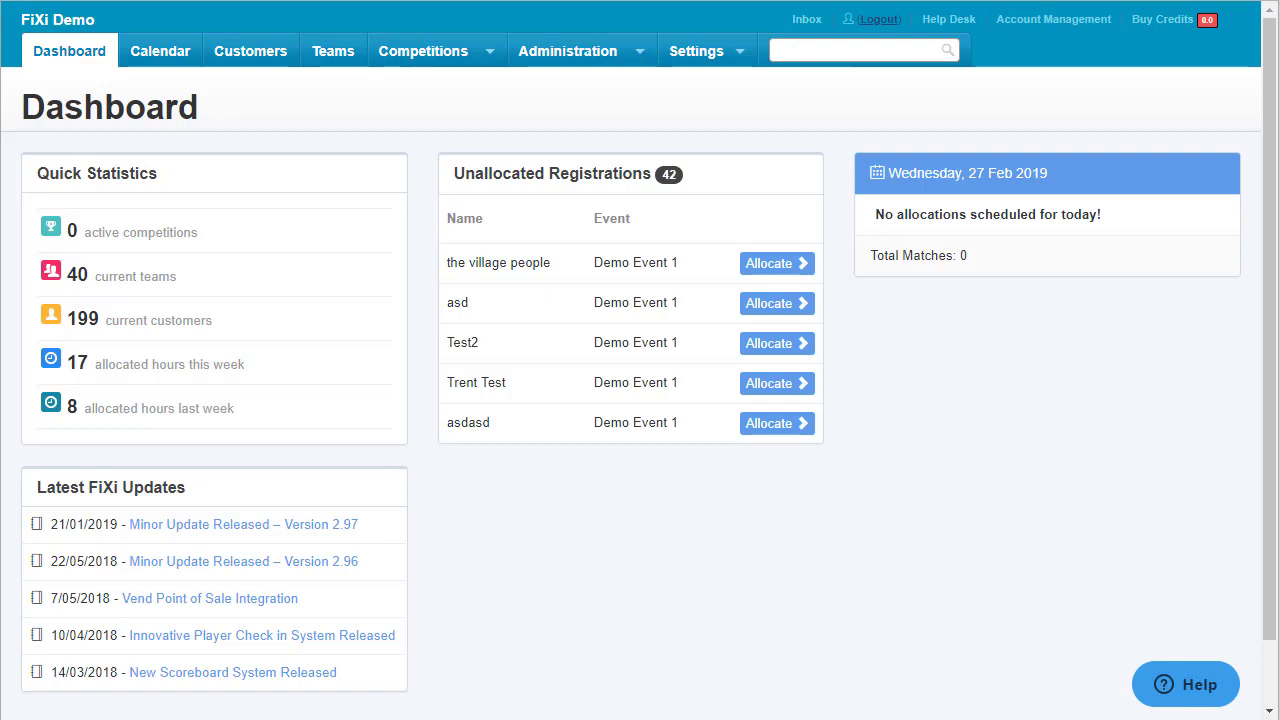
- Filter the teams list to sport Futsal, division Monday Div 1 and season Winter 2019
{"action": "left_click", "coordinate": [351, 55]}
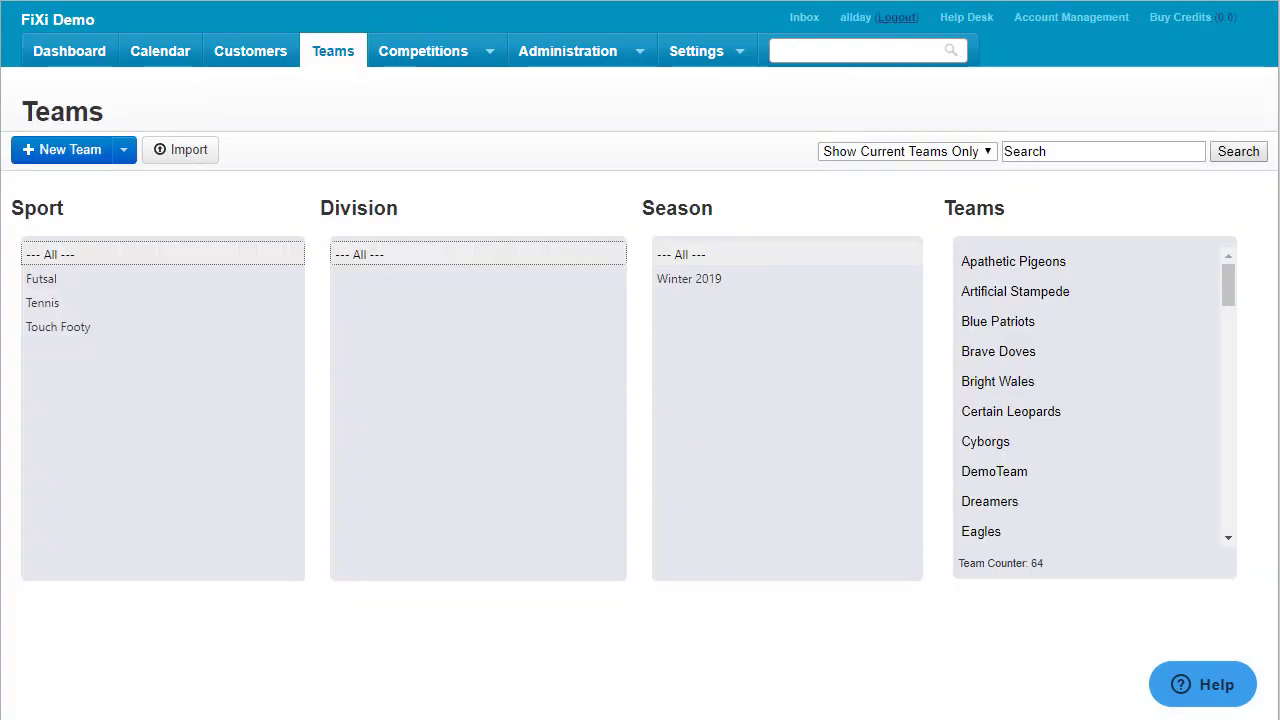
{"action": "left_click", "coordinate": [149, 288]}
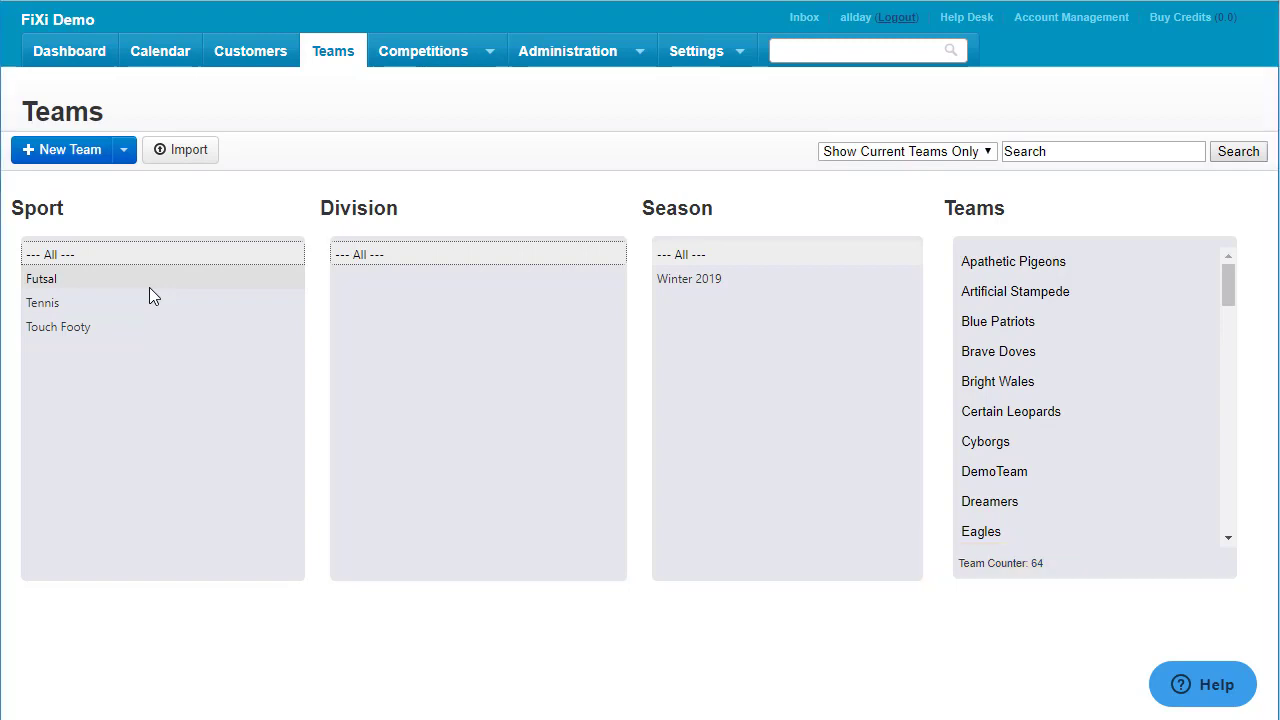
{"action": "left_click", "coordinate": [395, 283]}
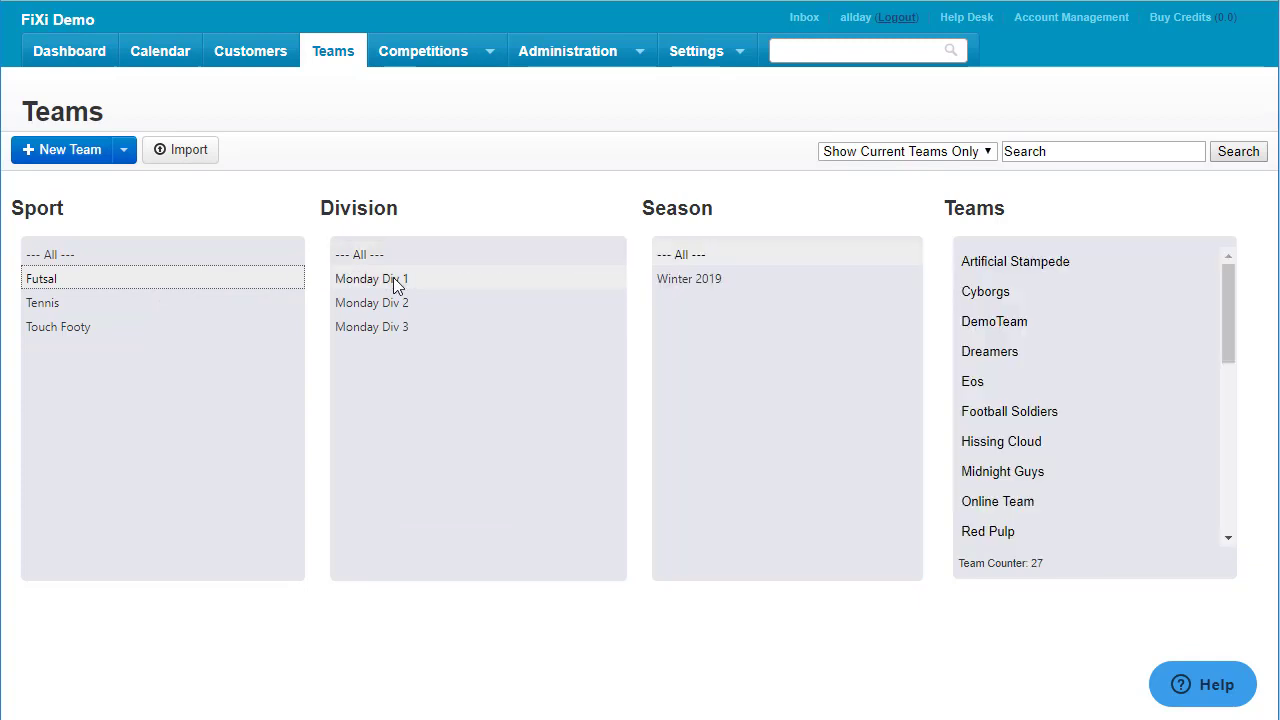
{"action": "left_click", "coordinate": [734, 284]}
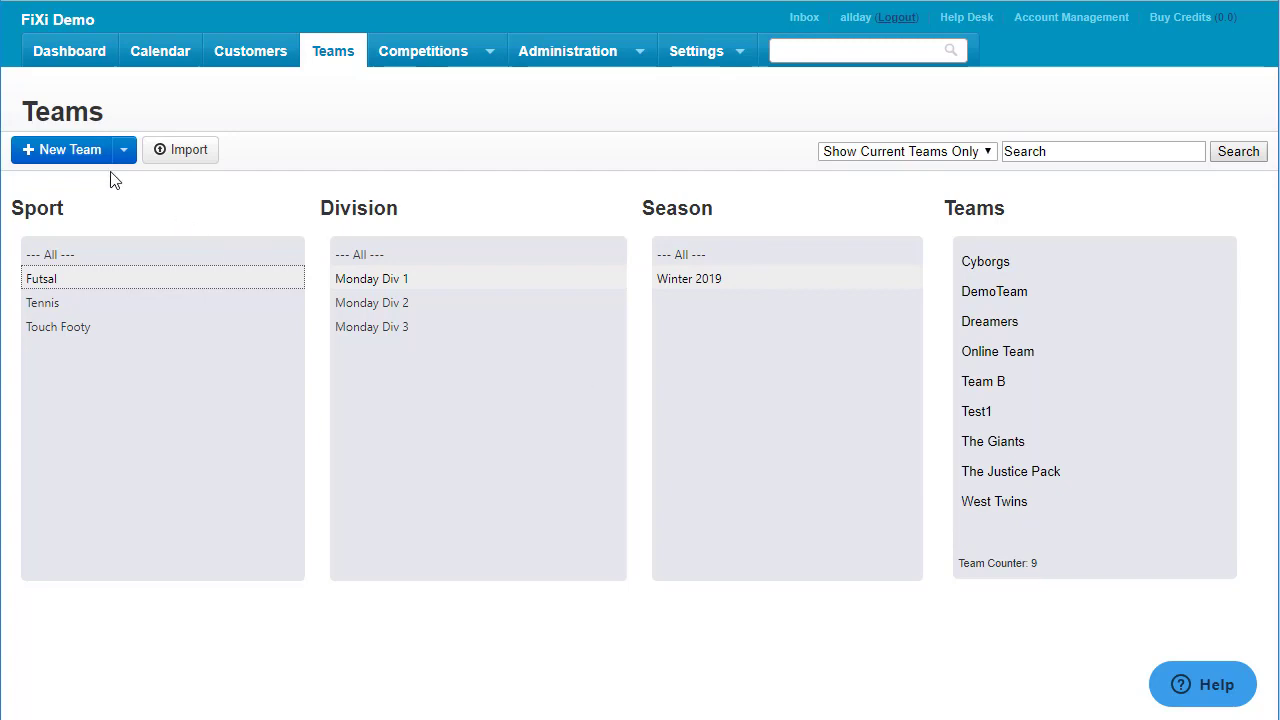
- Start a new team named "Johhny Team" and enter the new customer's first and last name
{"action": "left_click", "coordinate": [30, 150]}
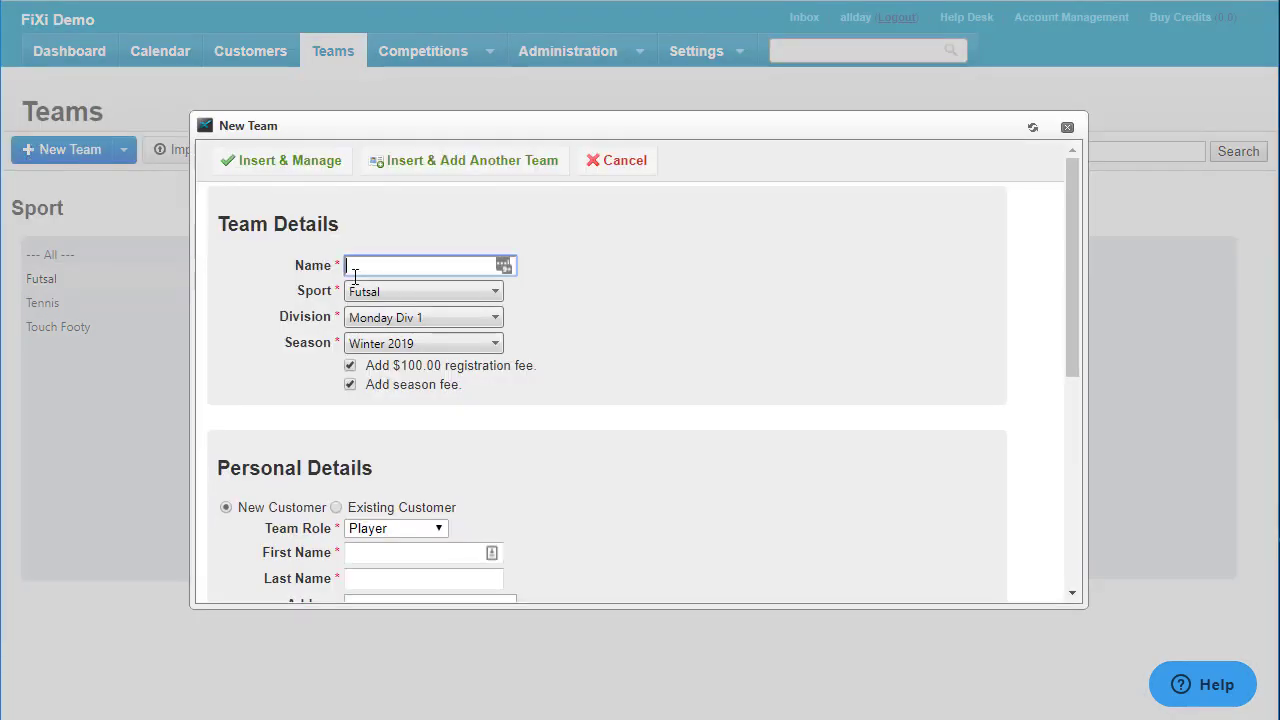
{"action": "type", "text": "Johnny Team"}
{"action": "scroll", "coordinate": [613, 372], "scroll_direction": "down", "scroll_amount": 2}
{"action": "scroll", "coordinate": [613, 381], "scroll_direction": "down", "scroll_amount": 1}
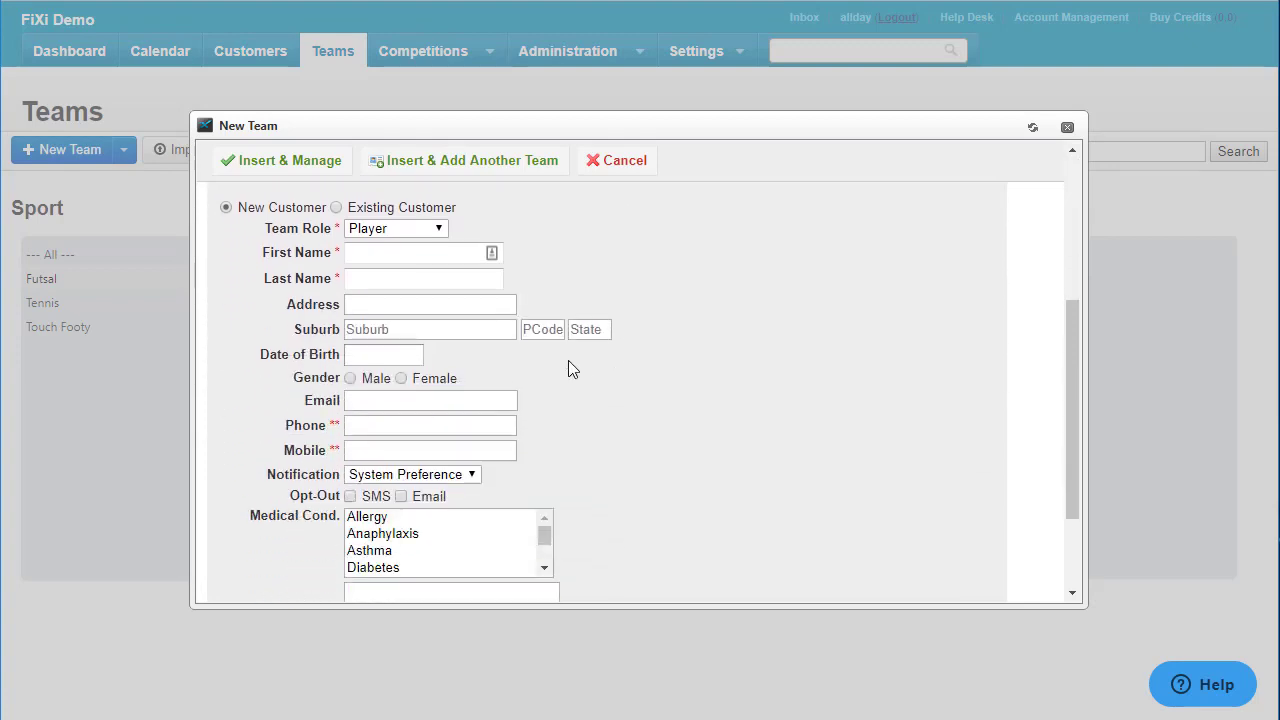
{"action": "left_click", "coordinate": [426, 254]}
{"action": "type", "text": "John"}
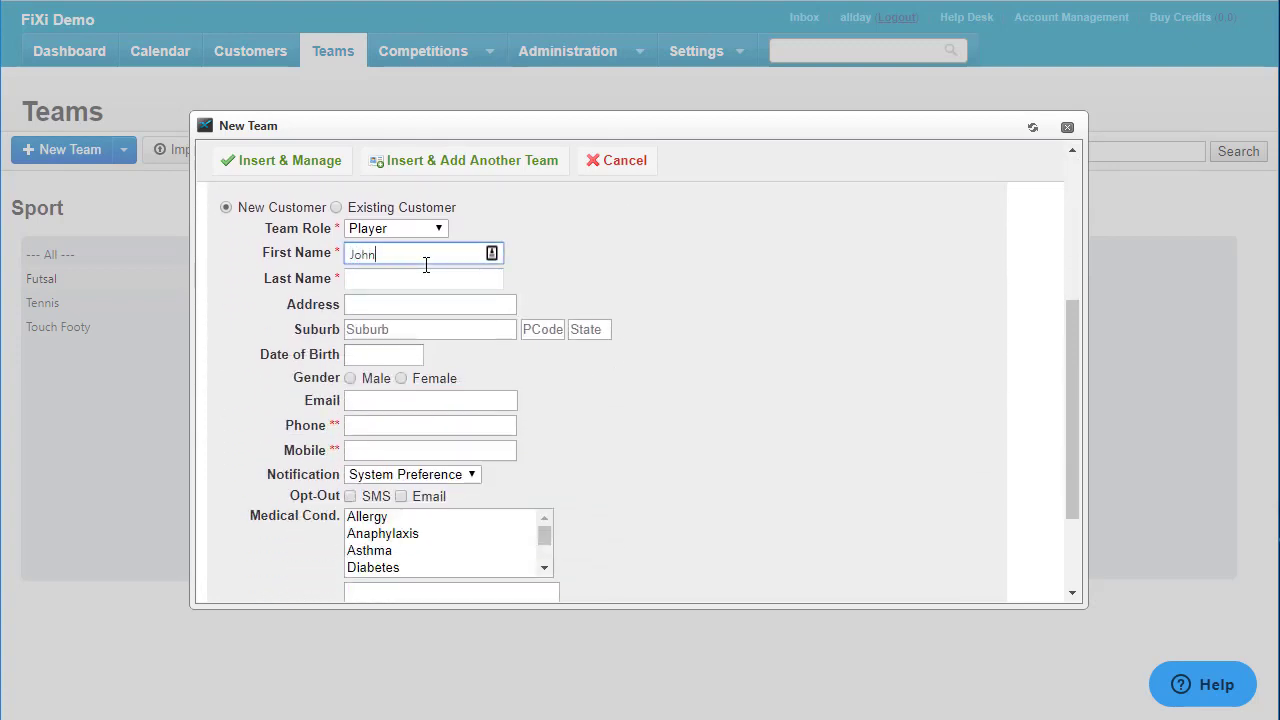
{"action": "key", "text": "Tab"}
{"action": "type", "text": "Smithy"}
- Set the new customer's gender to Male and enter the date of birth
{"action": "key", "text": "Tab"}
{"action": "key", "text": "Tab"}
{"action": "key", "text": "Tab"}
{"action": "left_click", "coordinate": [380, 383]}
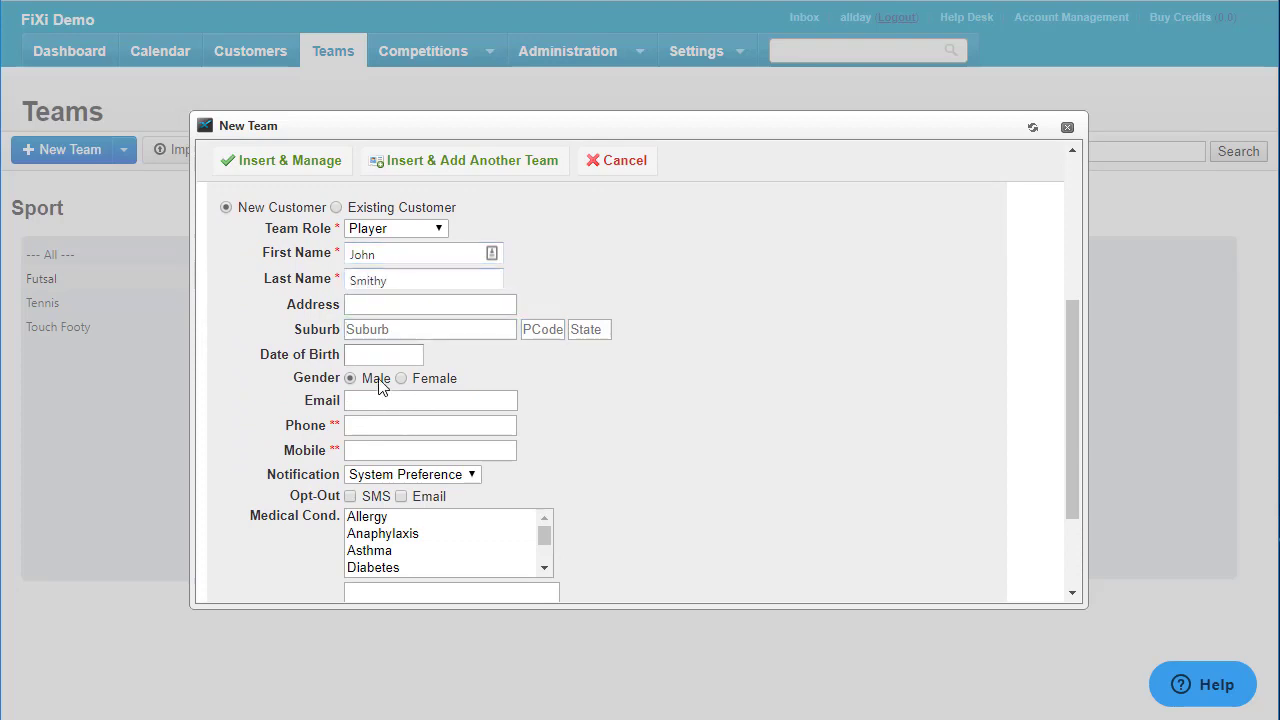
{"action": "left_click", "coordinate": [388, 356]}
{"action": "type", "text": "14/"}
{"action": "type", "text": "08/1986"}
{"action": "key", "text": "Tab"}
- Enter the customer's phone number and insert the new team, continuing to its management page
{"action": "left_click", "coordinate": [396, 424]}
{"action": "type", "text": "1234568"}
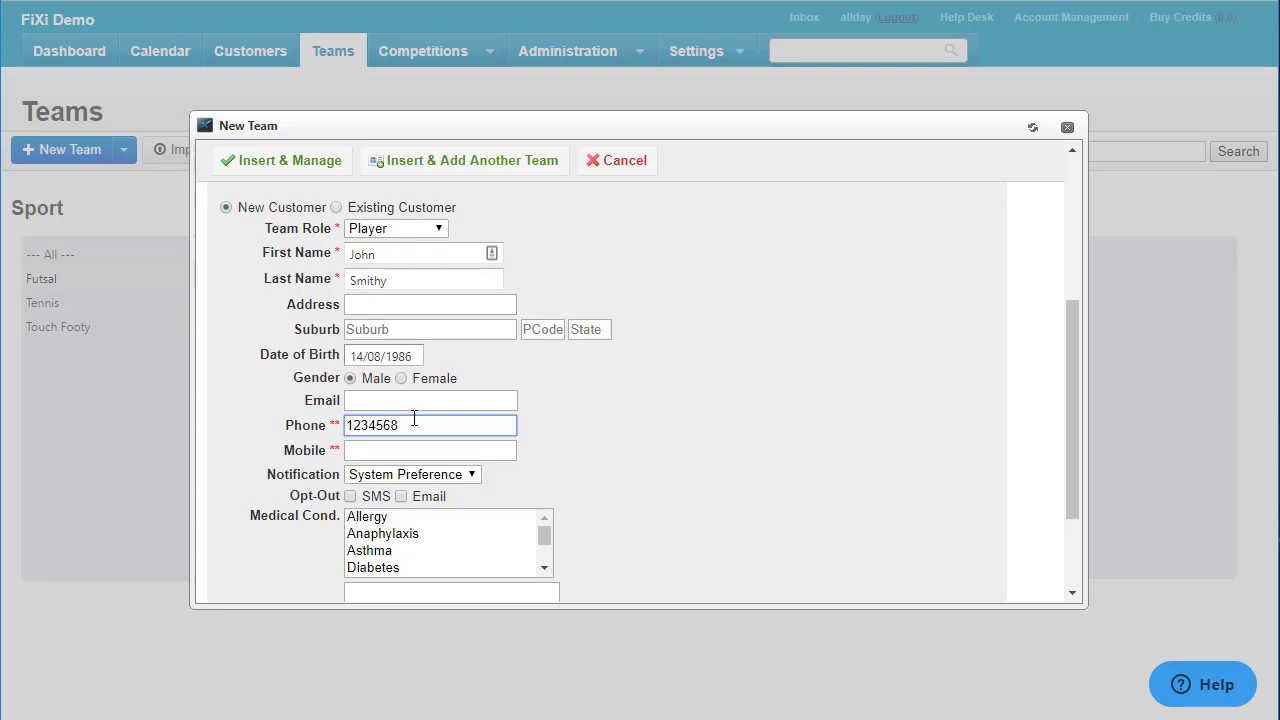
{"action": "scroll", "coordinate": [616, 429], "scroll_direction": "down", "scroll_amount": 2}
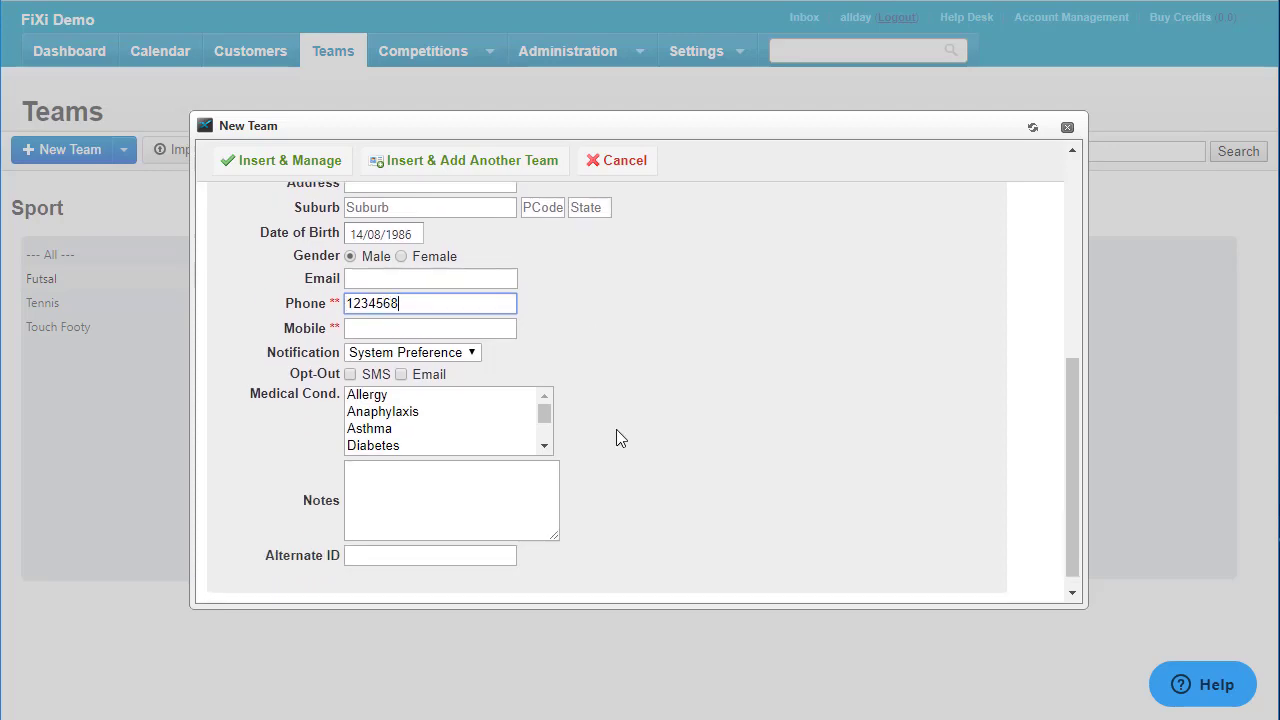
{"action": "left_click", "coordinate": [262, 162]}
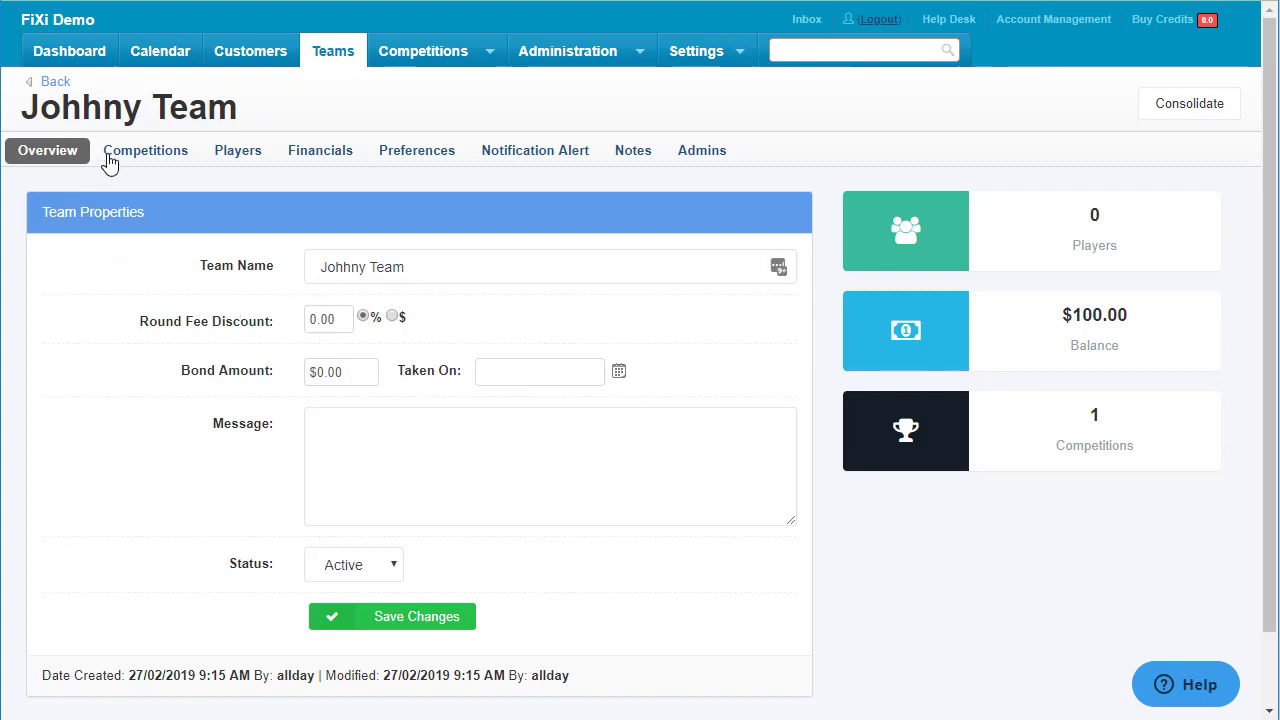
- Start adding another player to the team, search the existing customers by first name and select the matching customer
{"action": "left_click", "coordinate": [235, 155]}
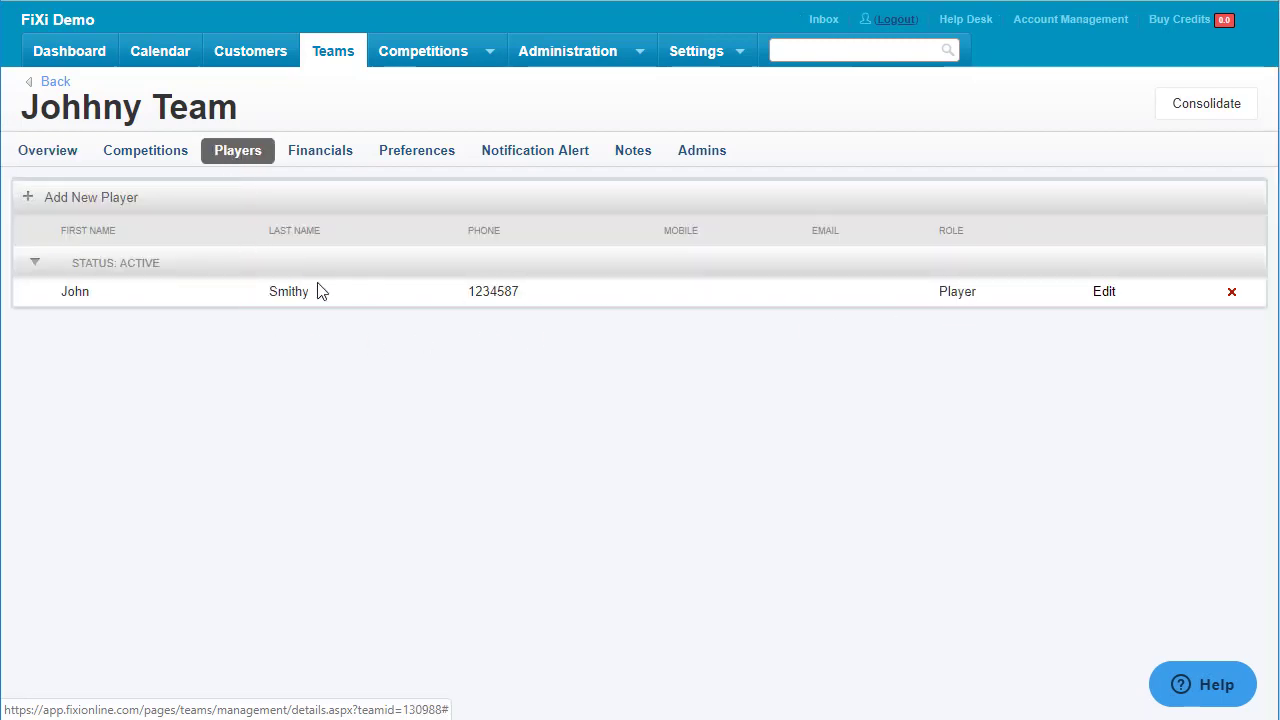
{"action": "left_click", "coordinate": [105, 198]}
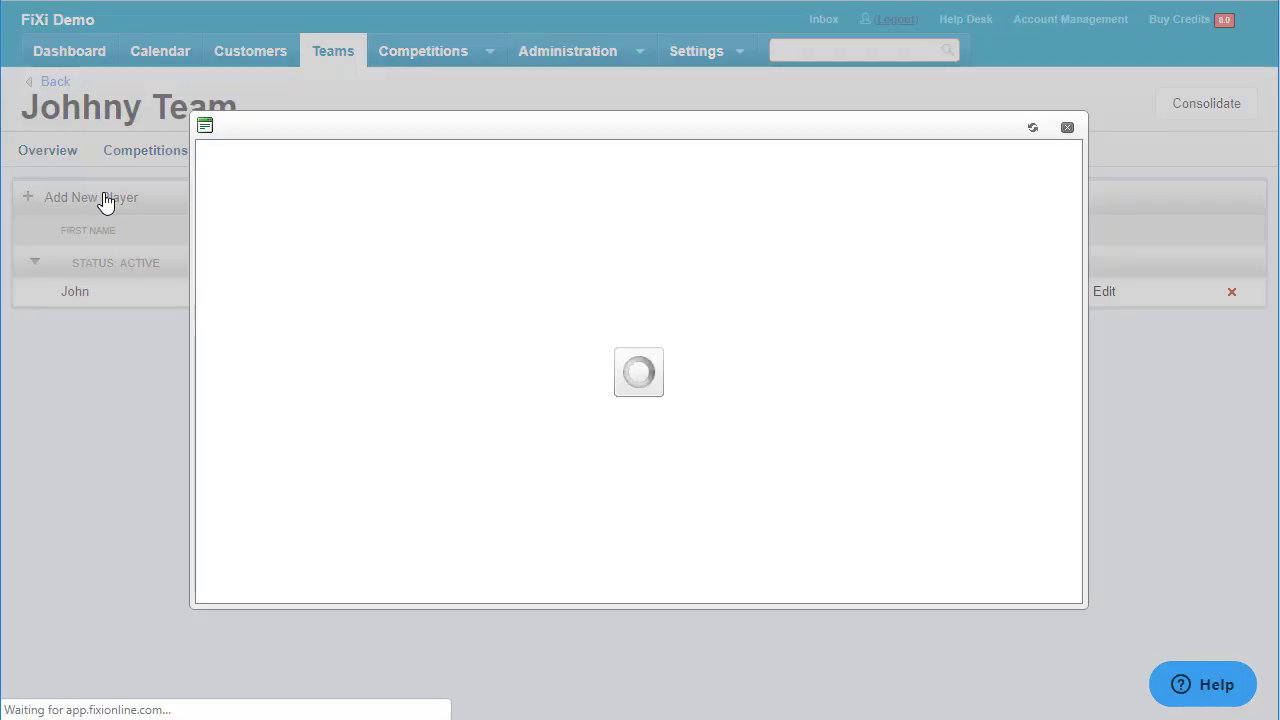
{"action": "left_click", "coordinate": [343, 221]}
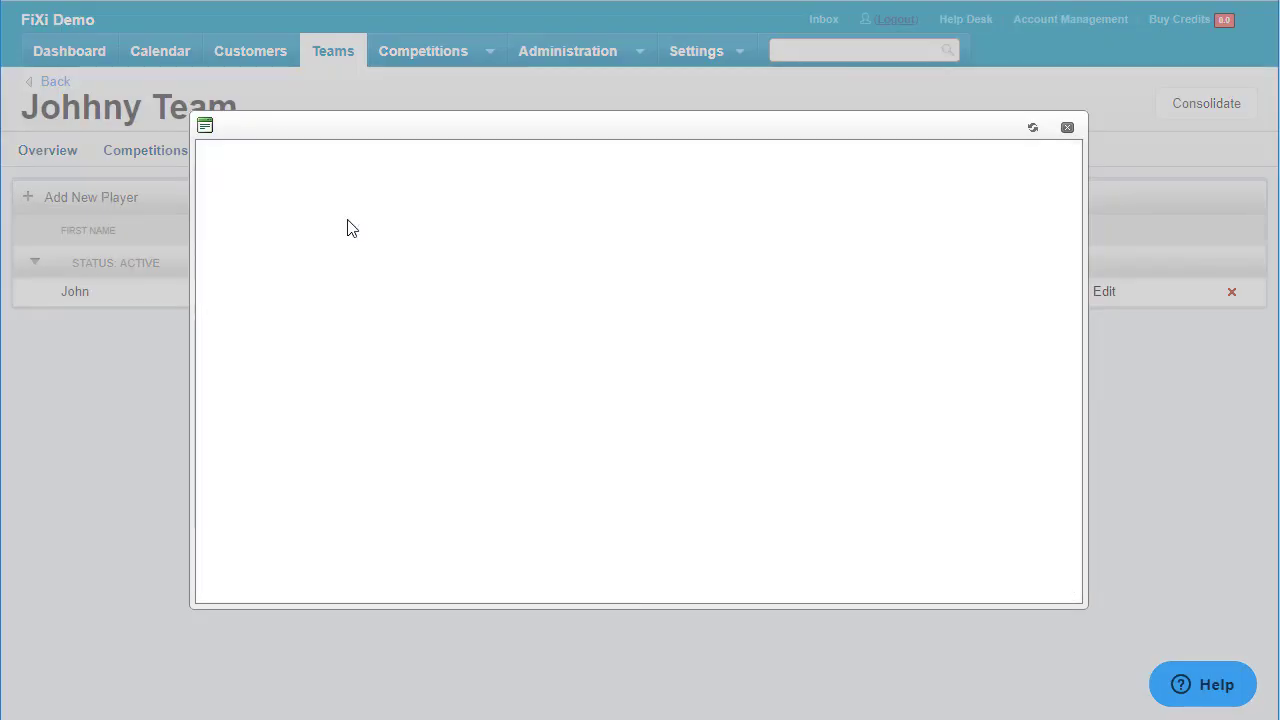
{"action": "left_click", "coordinate": [346, 219]}
{"action": "type", "text": "mark"}
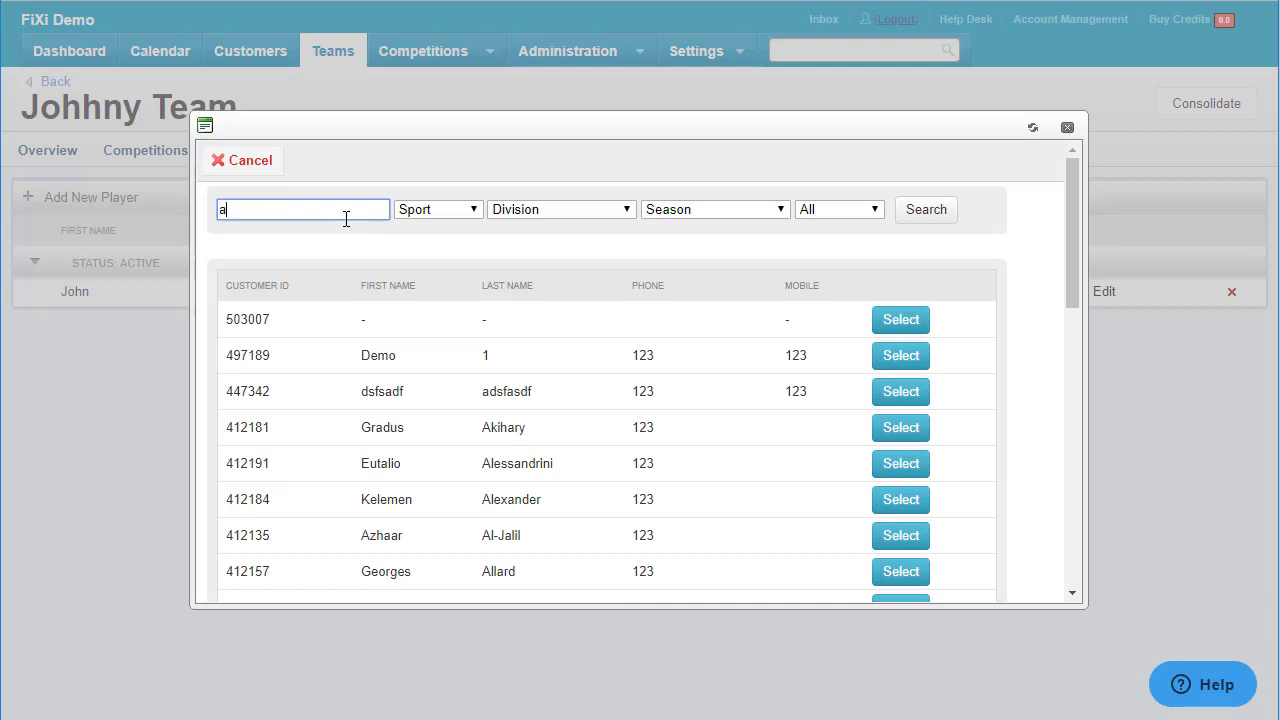
{"action": "key", "text": "Return"}
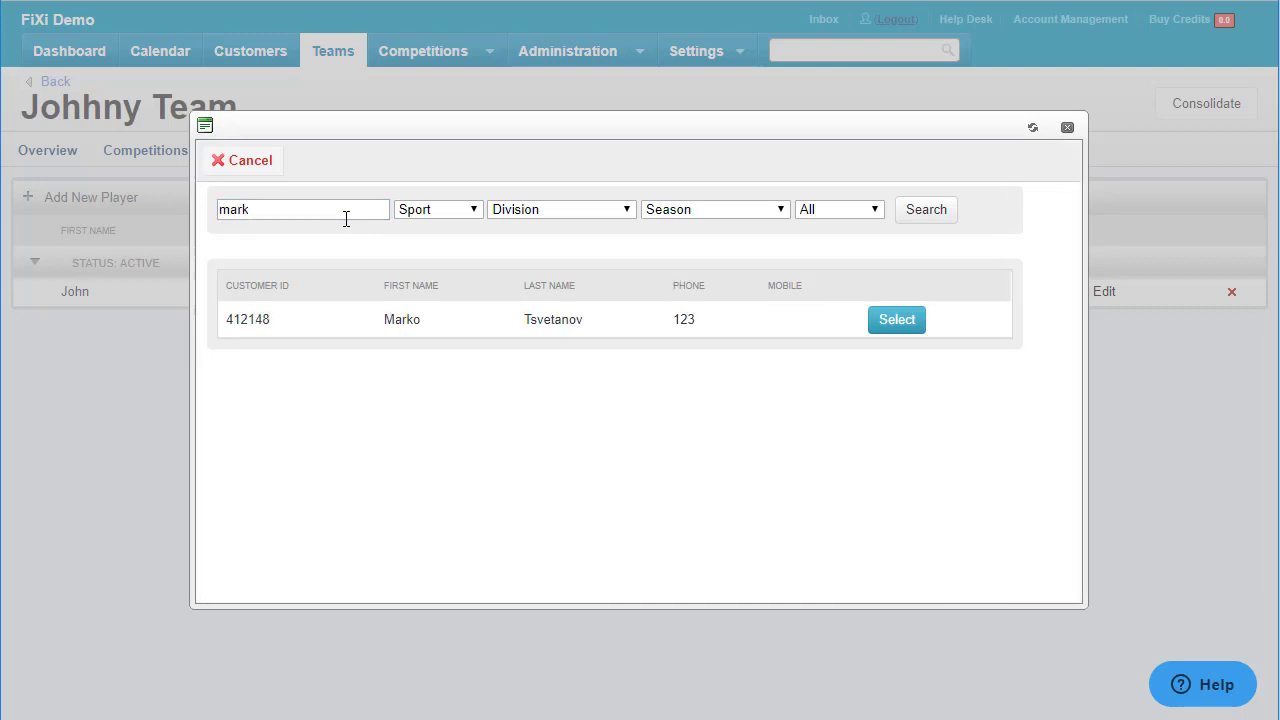
{"action": "left_click", "coordinate": [873, 330]}
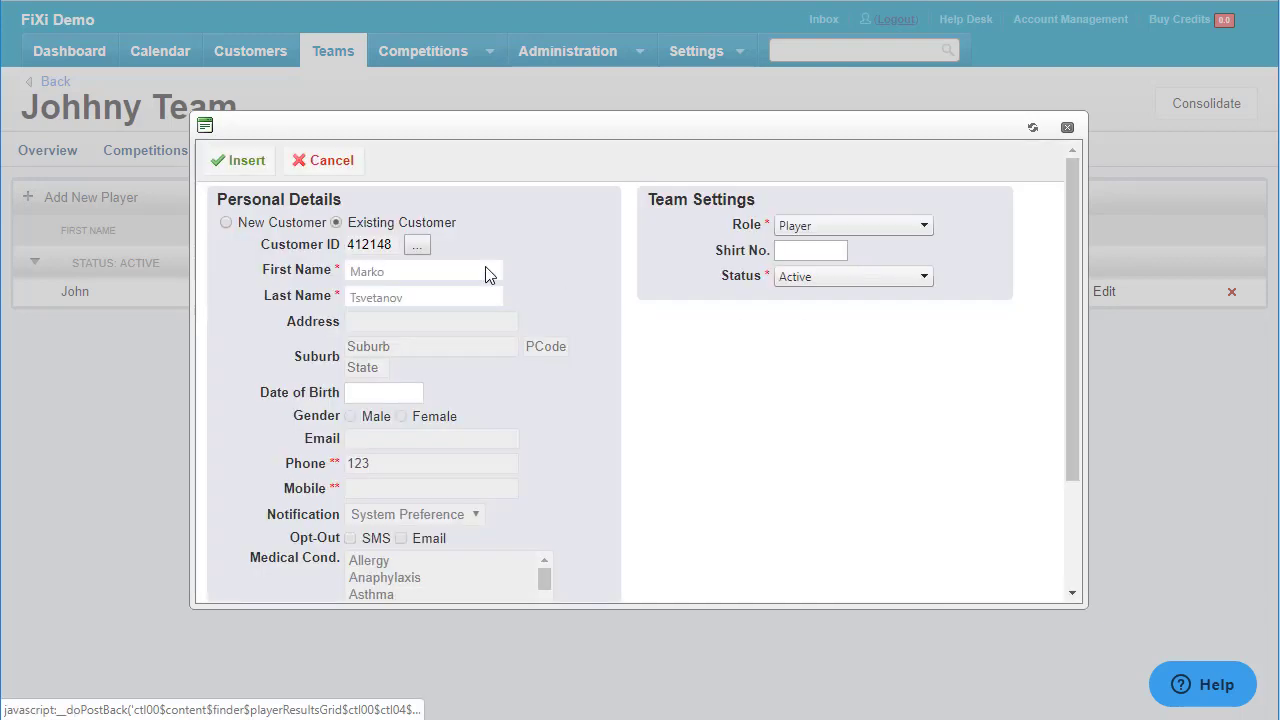
- Give the selected customer the Vice Captain role and shirt number 12, and insert them into the team
{"action": "left_click", "coordinate": [828, 225]}
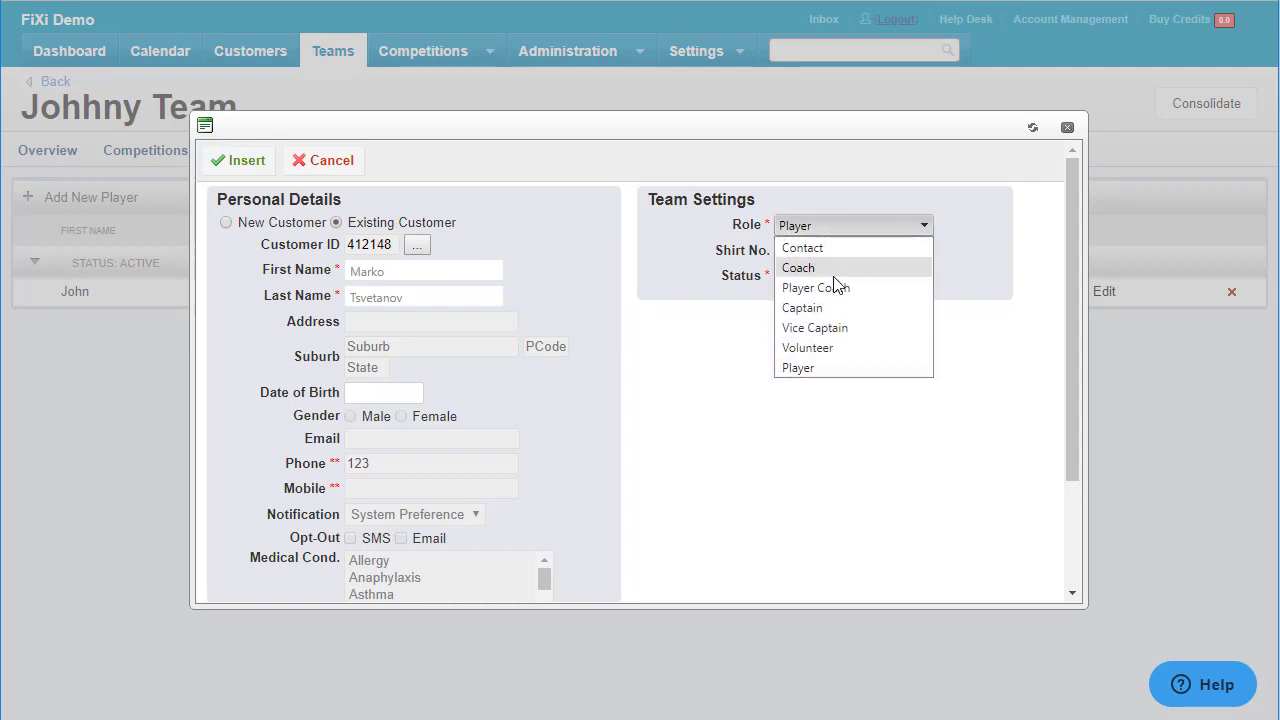
{"action": "left_click", "coordinate": [812, 328]}
{"action": "left_click", "coordinate": [811, 250]}
{"action": "type", "text": "12"}
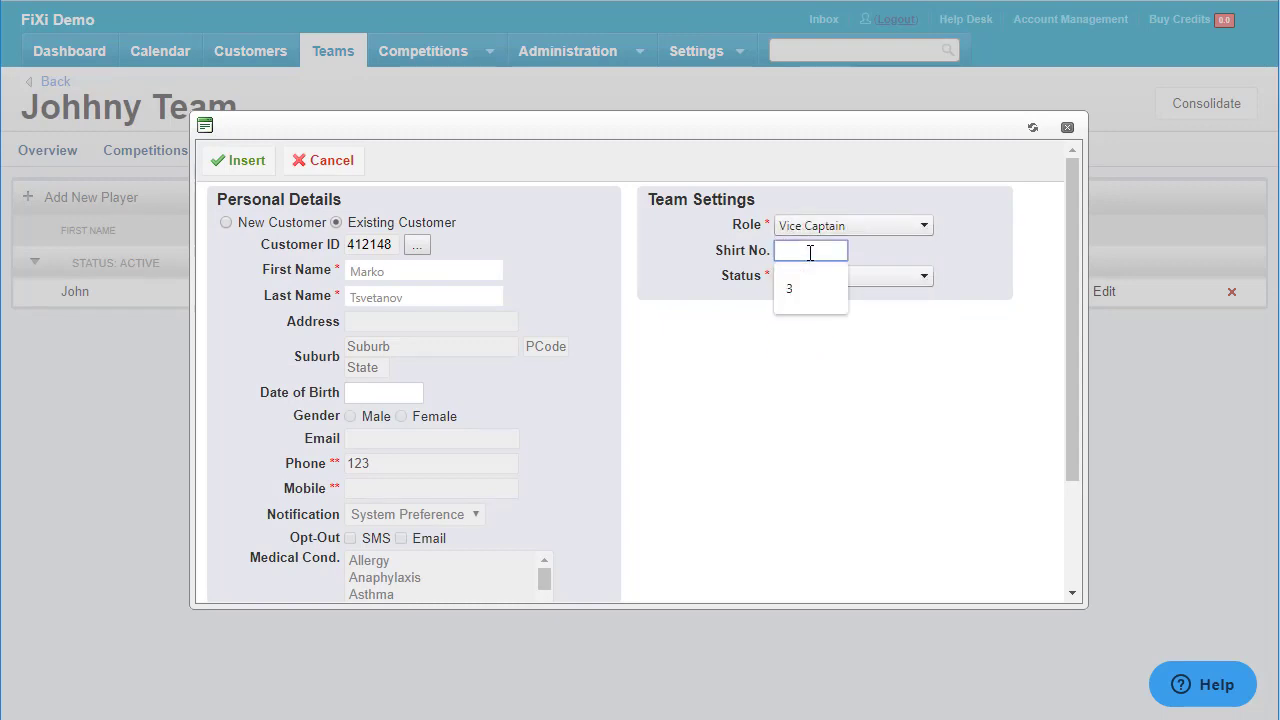
{"action": "left_click", "coordinate": [240, 163]}
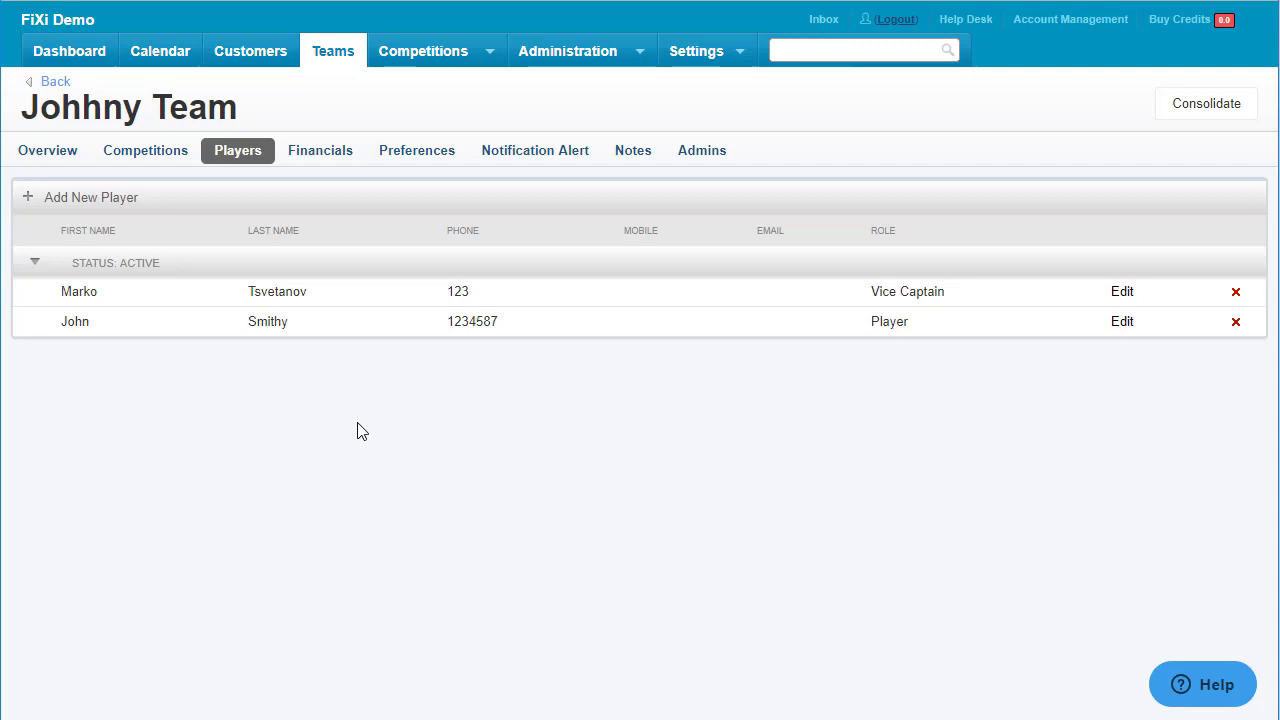
- In competition management, select all Winter 2019 Futsal divisions and start a new fixture for them
{"action": "left_click", "coordinate": [320, 150]}
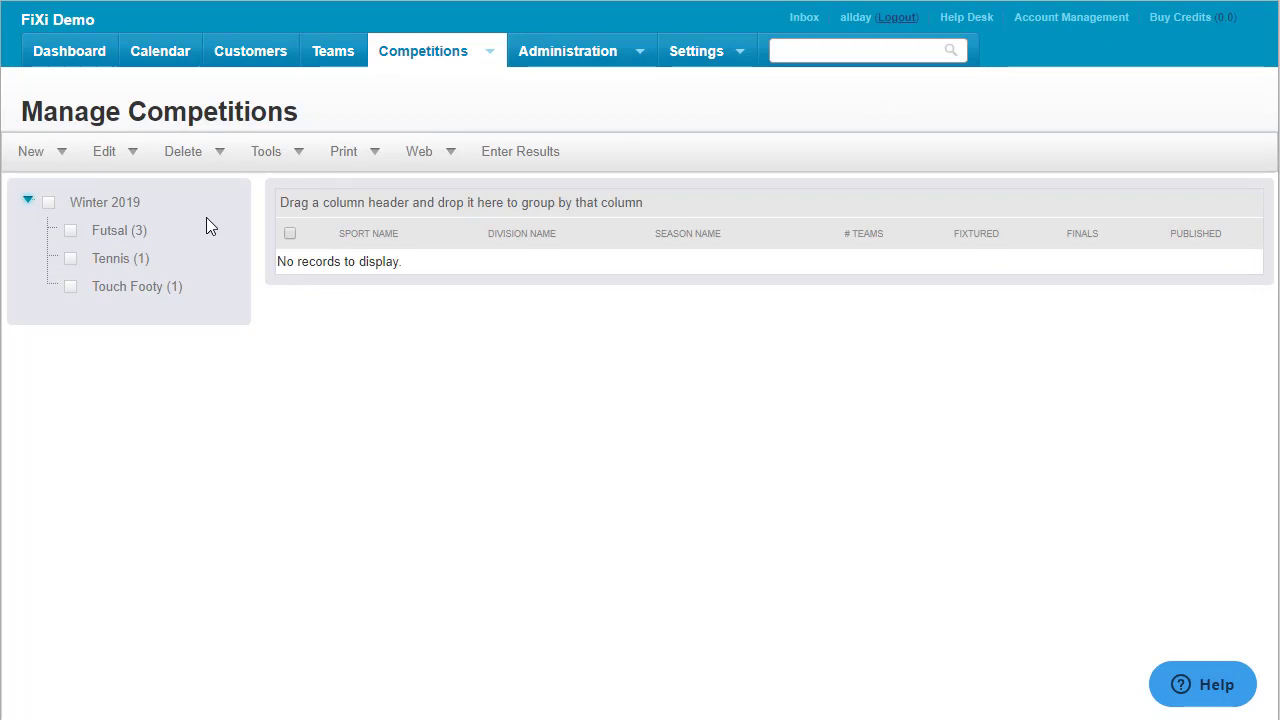
{"action": "left_click", "coordinate": [75, 232]}
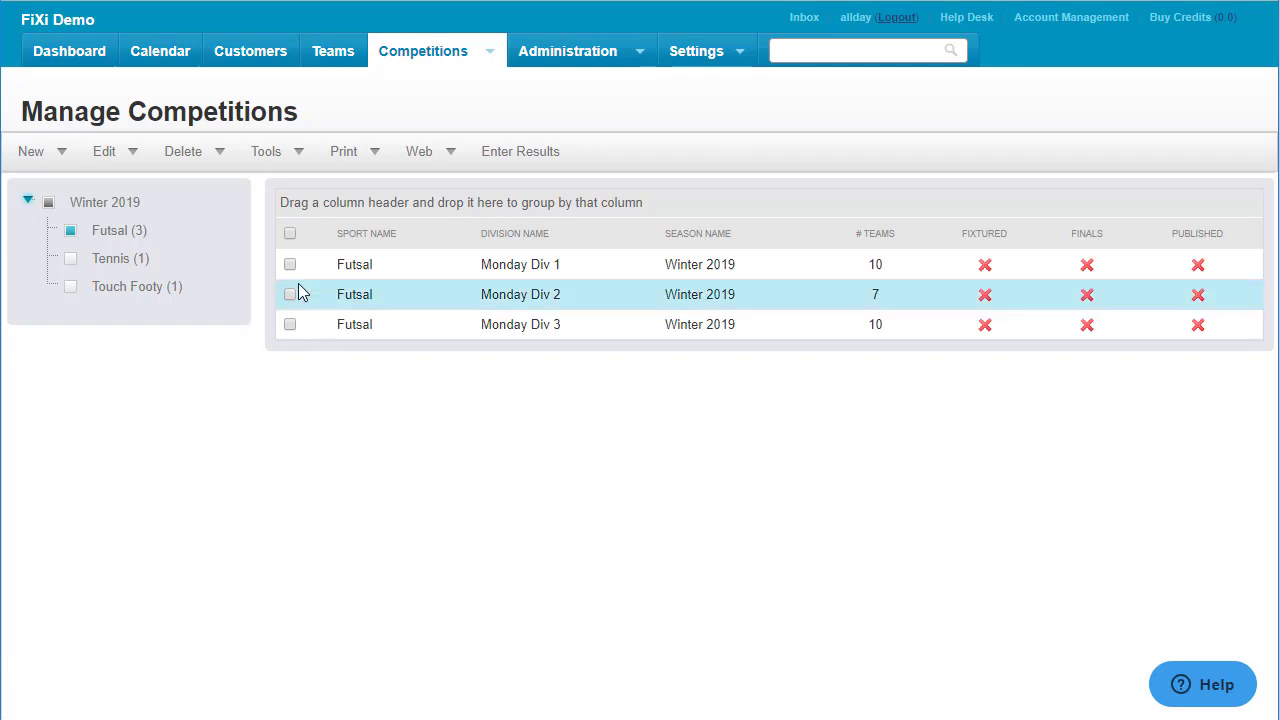
{"action": "left_click", "coordinate": [290, 233]}
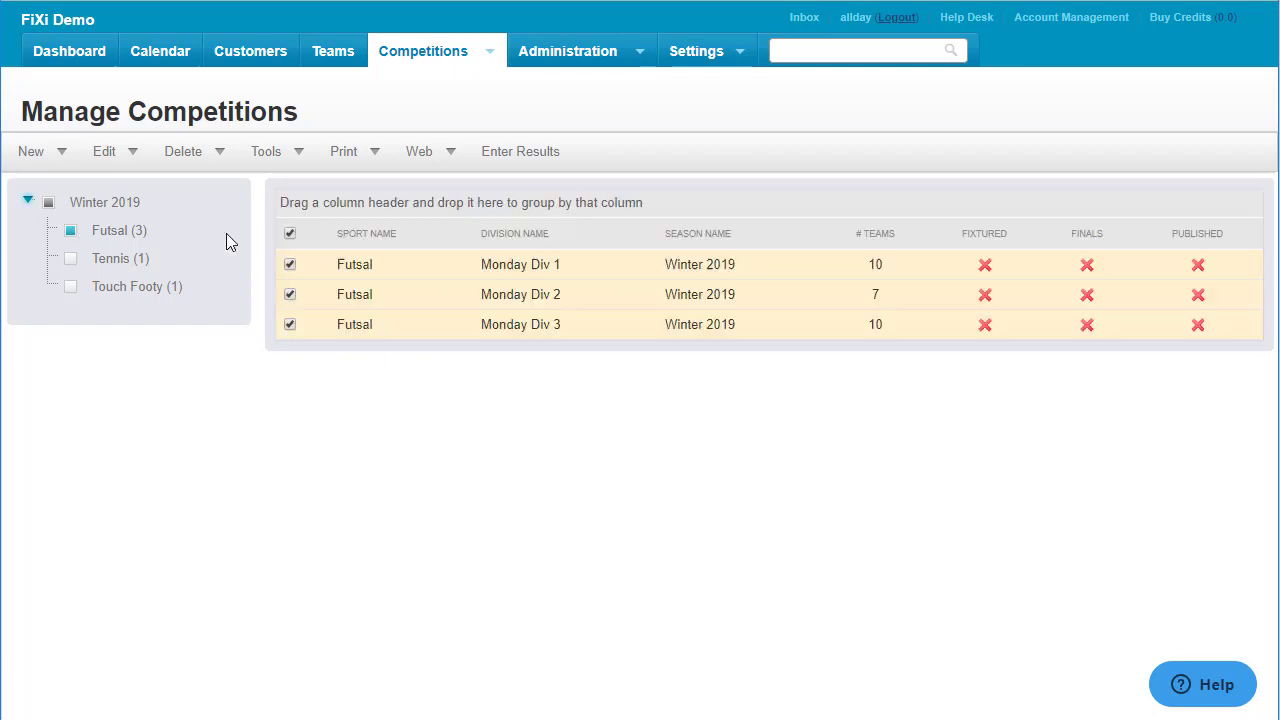
{"action": "left_click", "coordinate": [57, 167]}
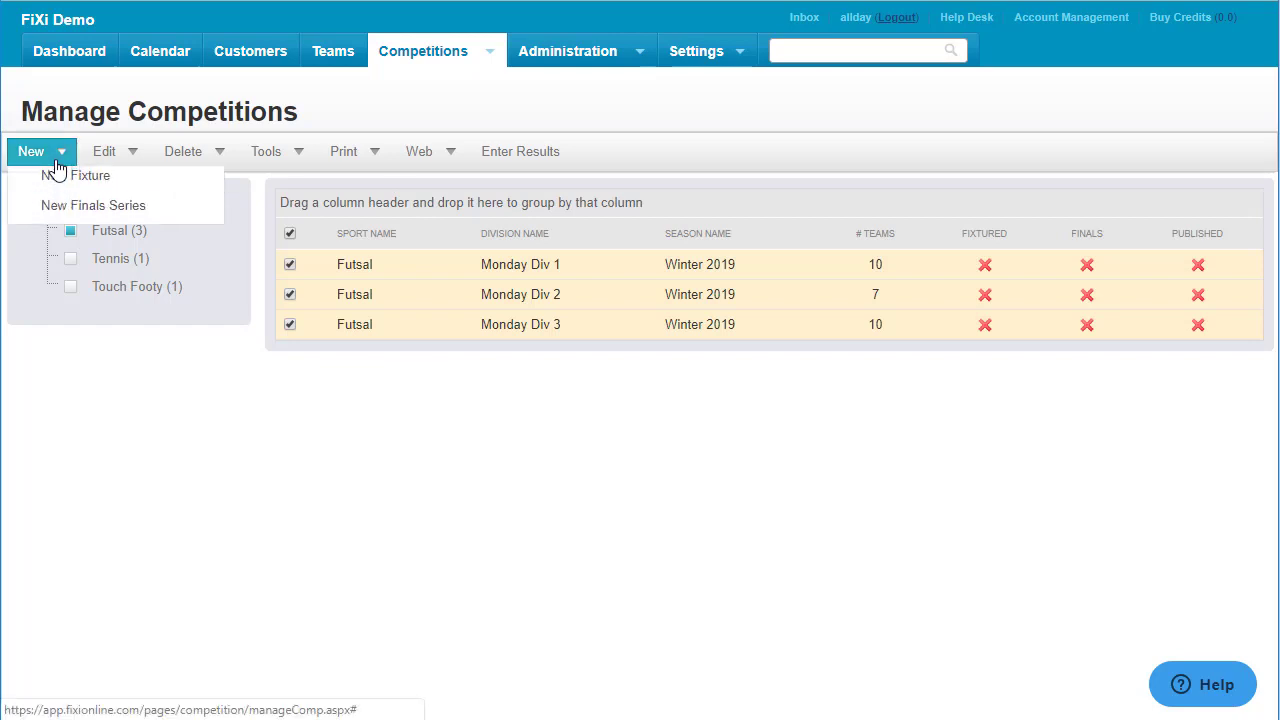
{"action": "left_click", "coordinate": [150, 192]}
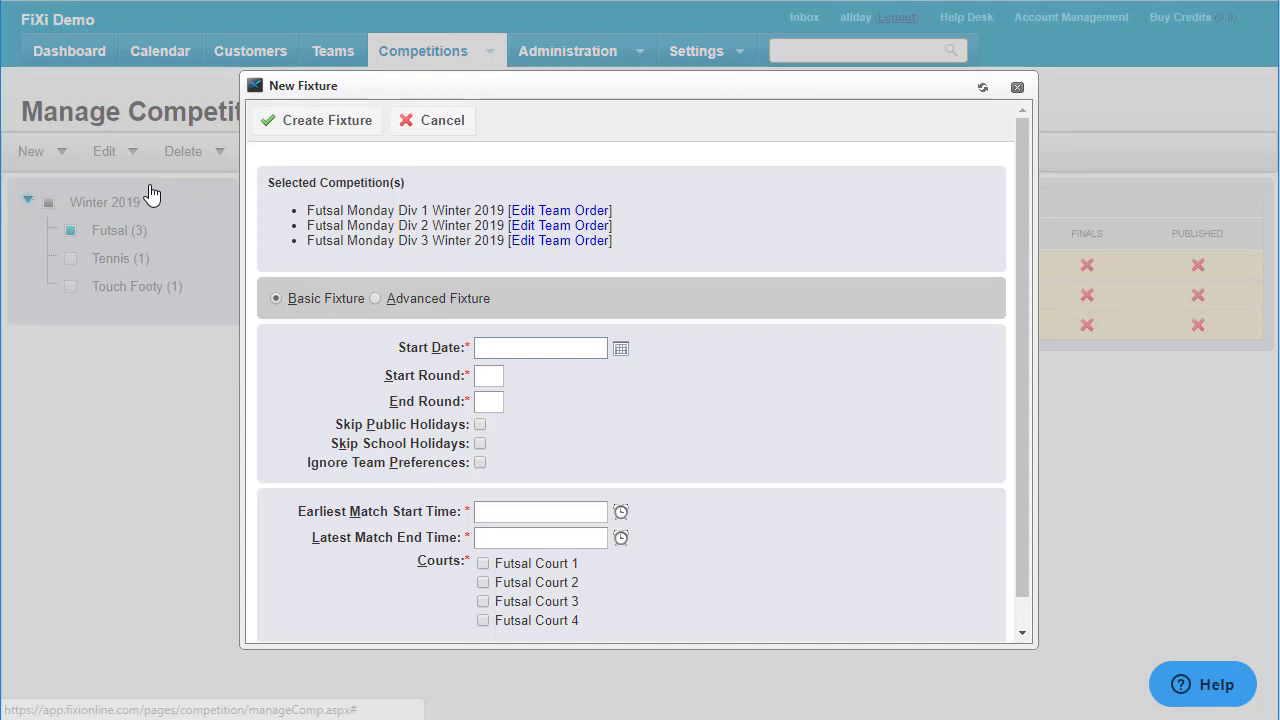
- Set the fixture's start date to 27/02/2019, the start round to 1 and the end round to 10
{"action": "left_click", "coordinate": [540, 348]}
{"action": "left_click", "coordinate": [571, 509]}
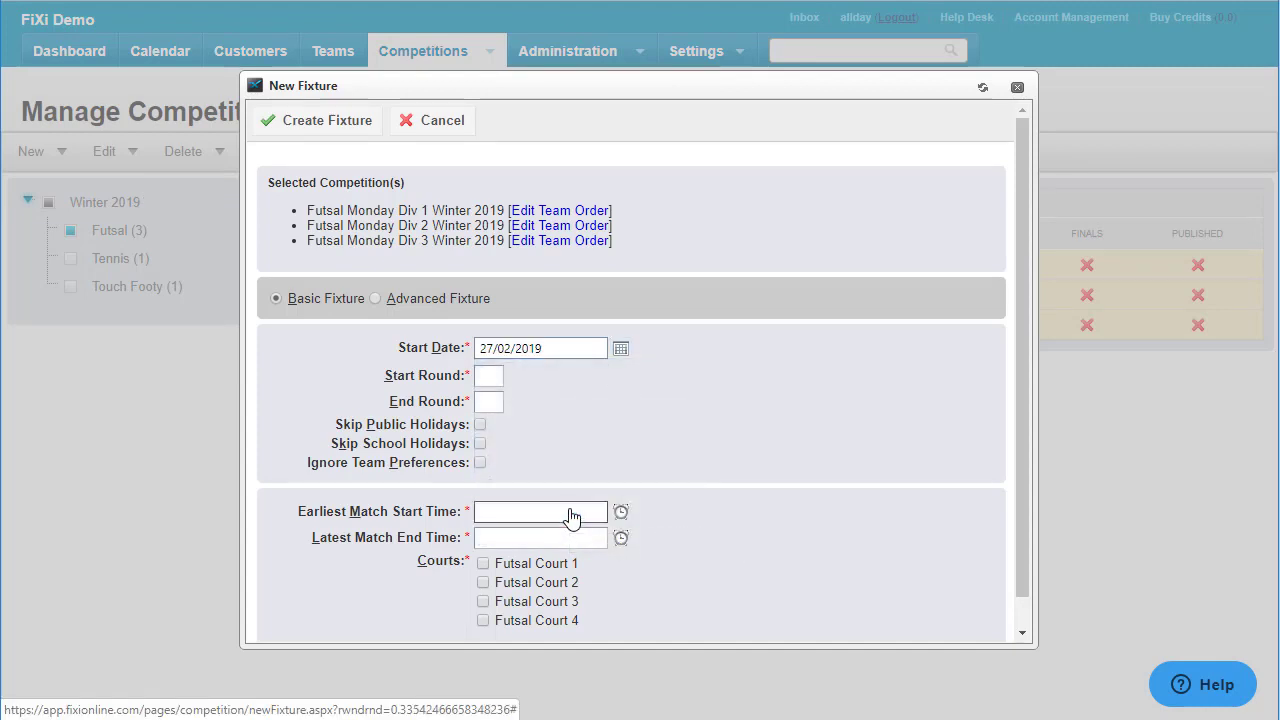
{"action": "left_click", "coordinate": [490, 378]}
{"action": "key", "text": "Tab"}
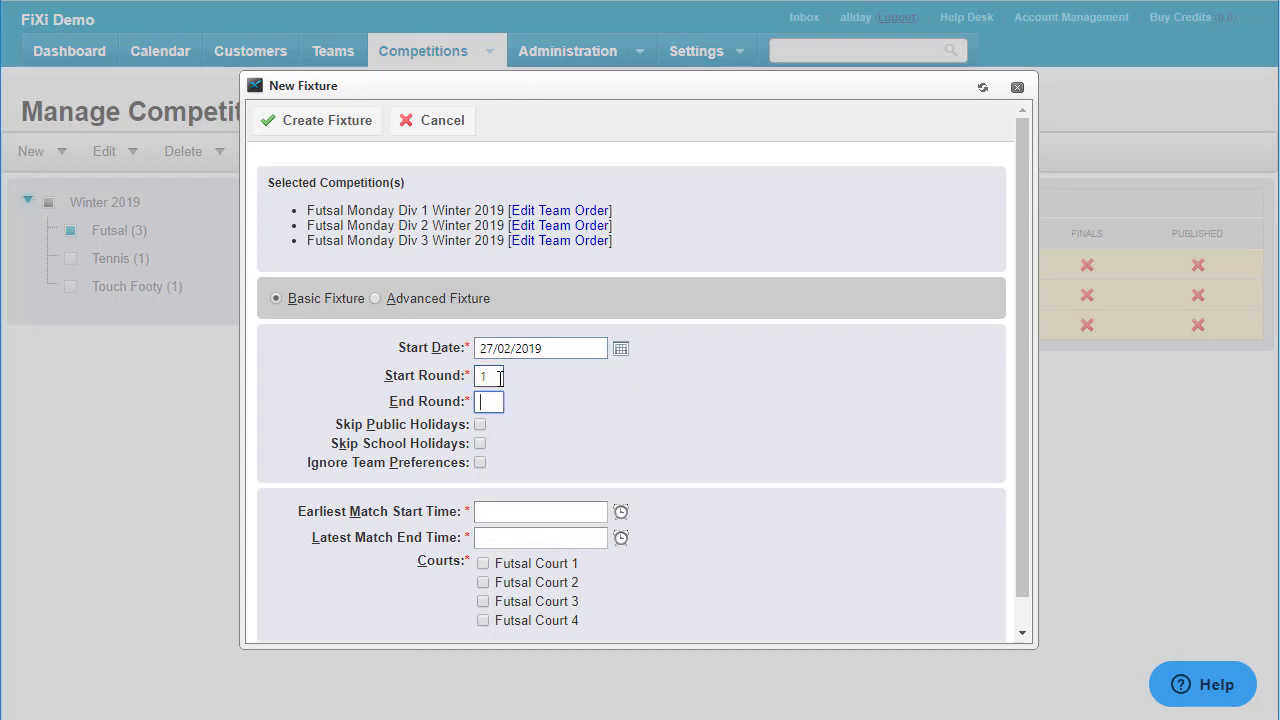
{"action": "type", "text": "10"}
{"action": "key", "text": "Tab"}
{"action": "scroll", "coordinate": [611, 379], "scroll_direction": "down", "scroll_amount": 1}
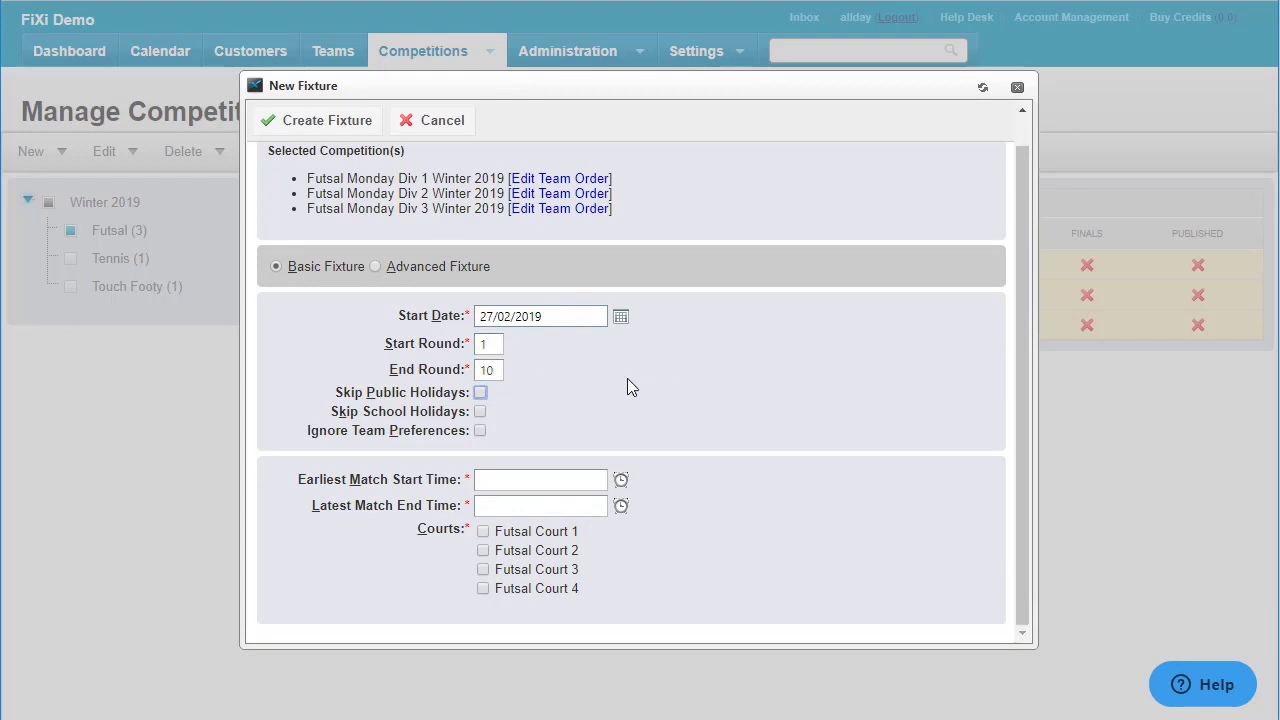
- Set the earliest match start time to 7:00 PM and the latest match end time to 10:00 PM
{"action": "left_click", "coordinate": [621, 481]}
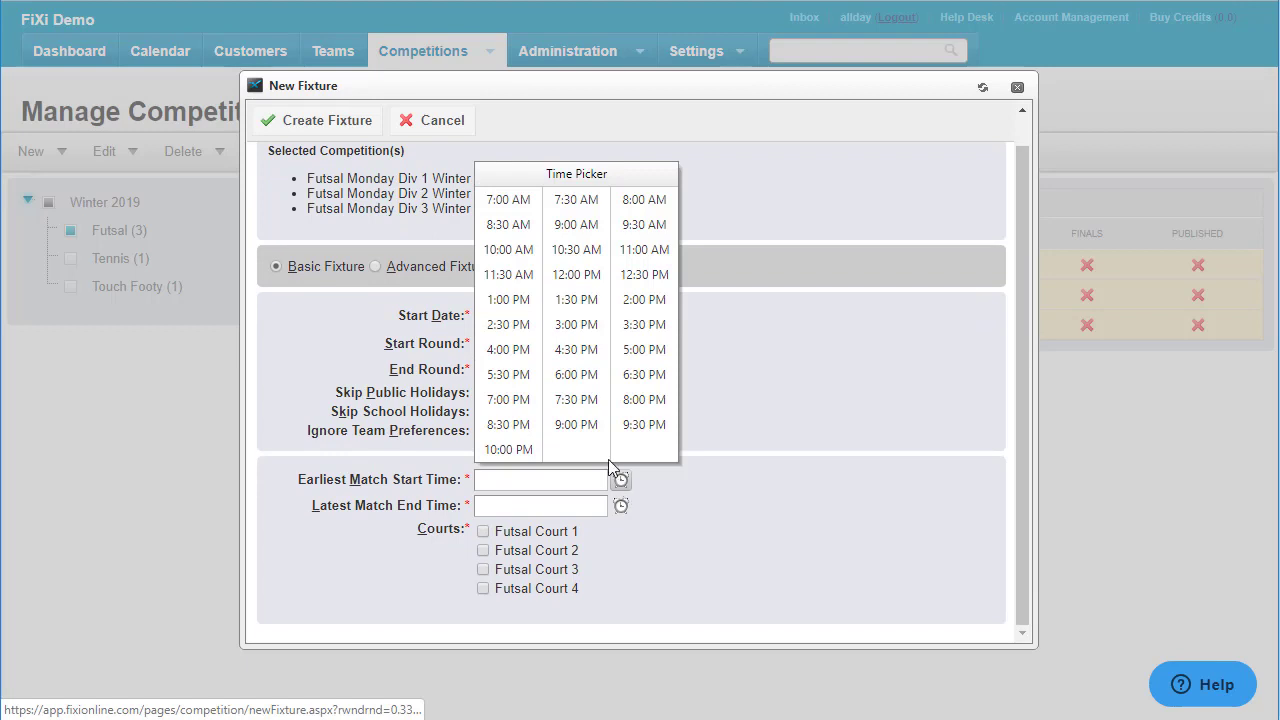
{"action": "left_click", "coordinate": [508, 399]}
{"action": "left_click", "coordinate": [621, 507]}
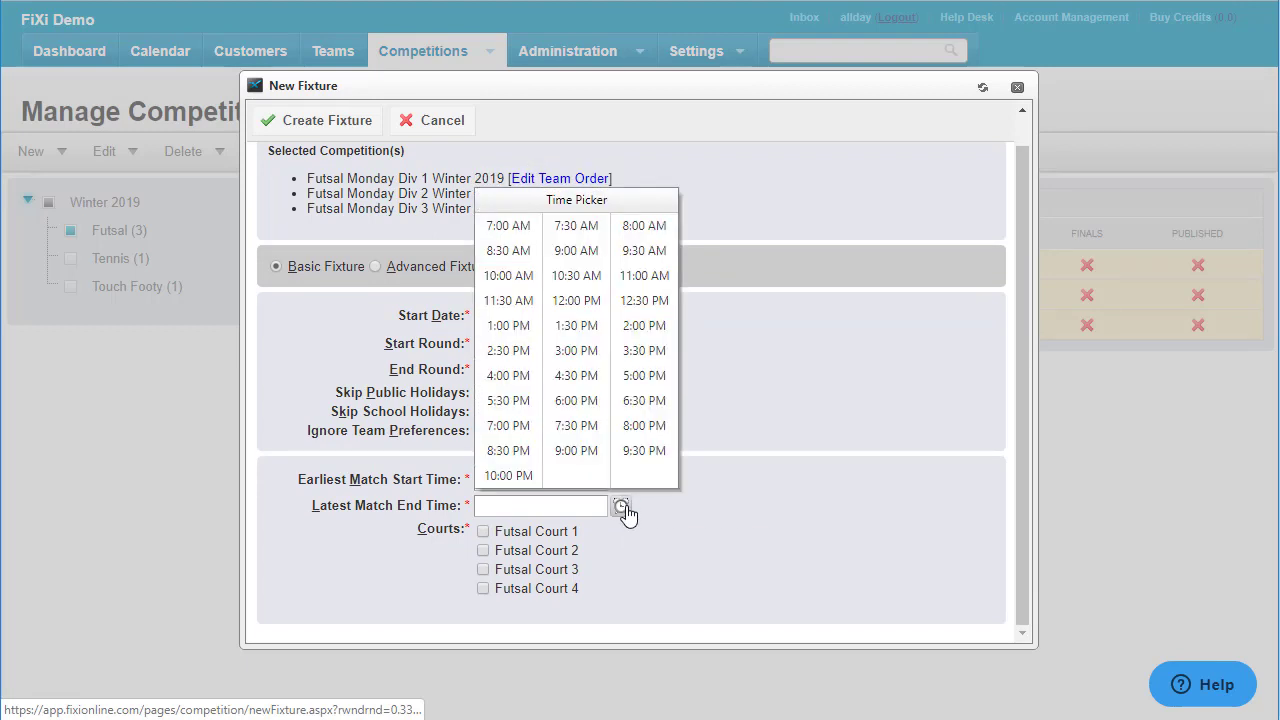
{"action": "left_click", "coordinate": [522, 478]}
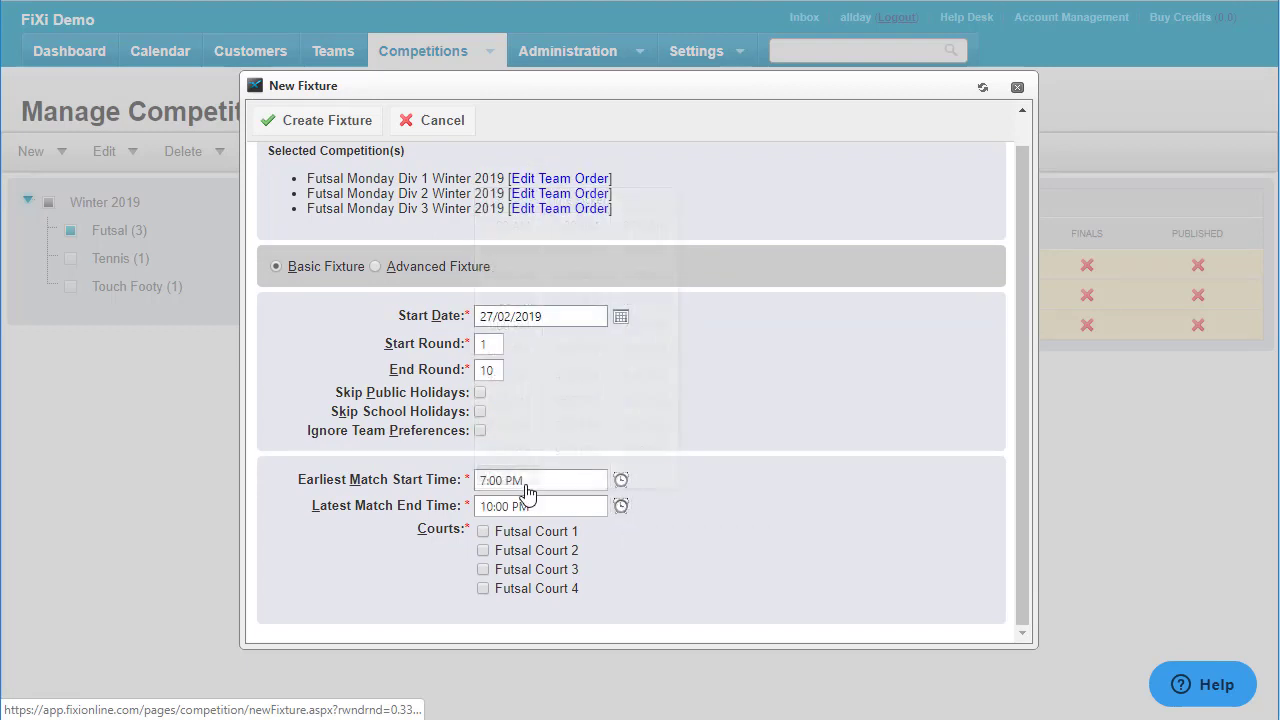
- Assign Futsal Courts 1, 2 and 3 to the fixture and create it
{"action": "left_click", "coordinate": [546, 532]}
{"action": "left_click", "coordinate": [545, 551]}
{"action": "left_click", "coordinate": [550, 570]}
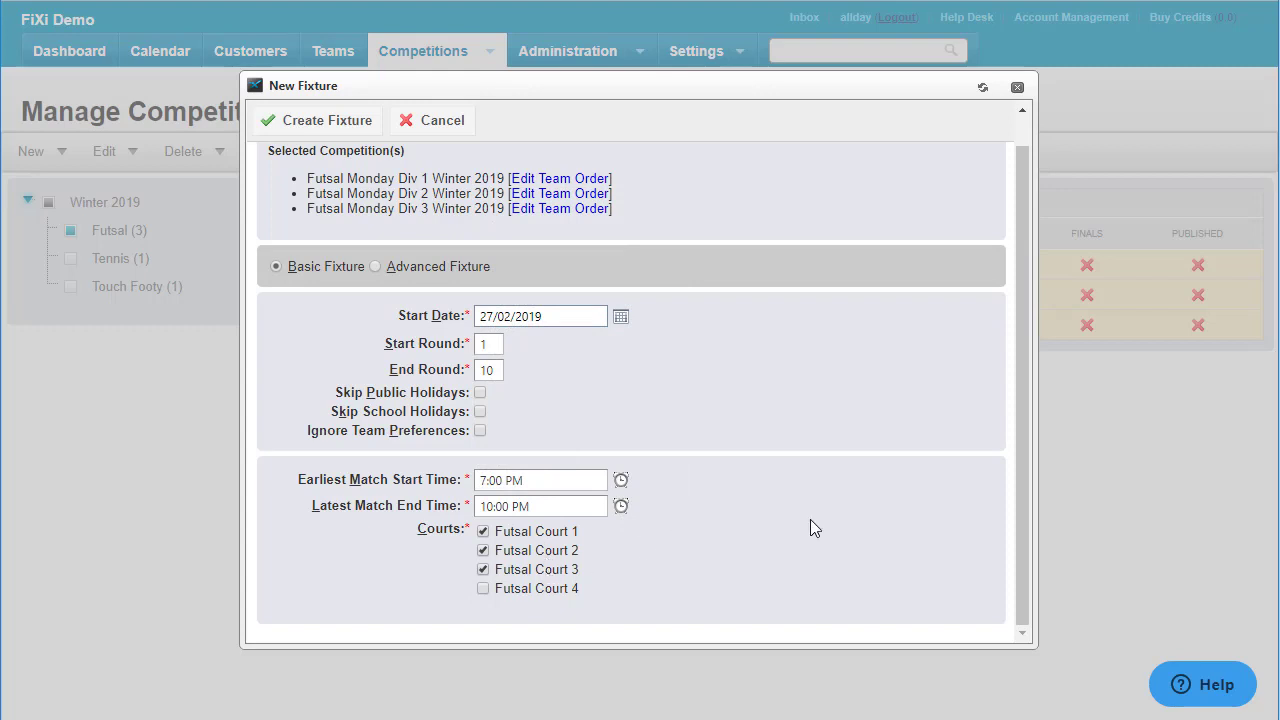
{"action": "left_click", "coordinate": [316, 126]}
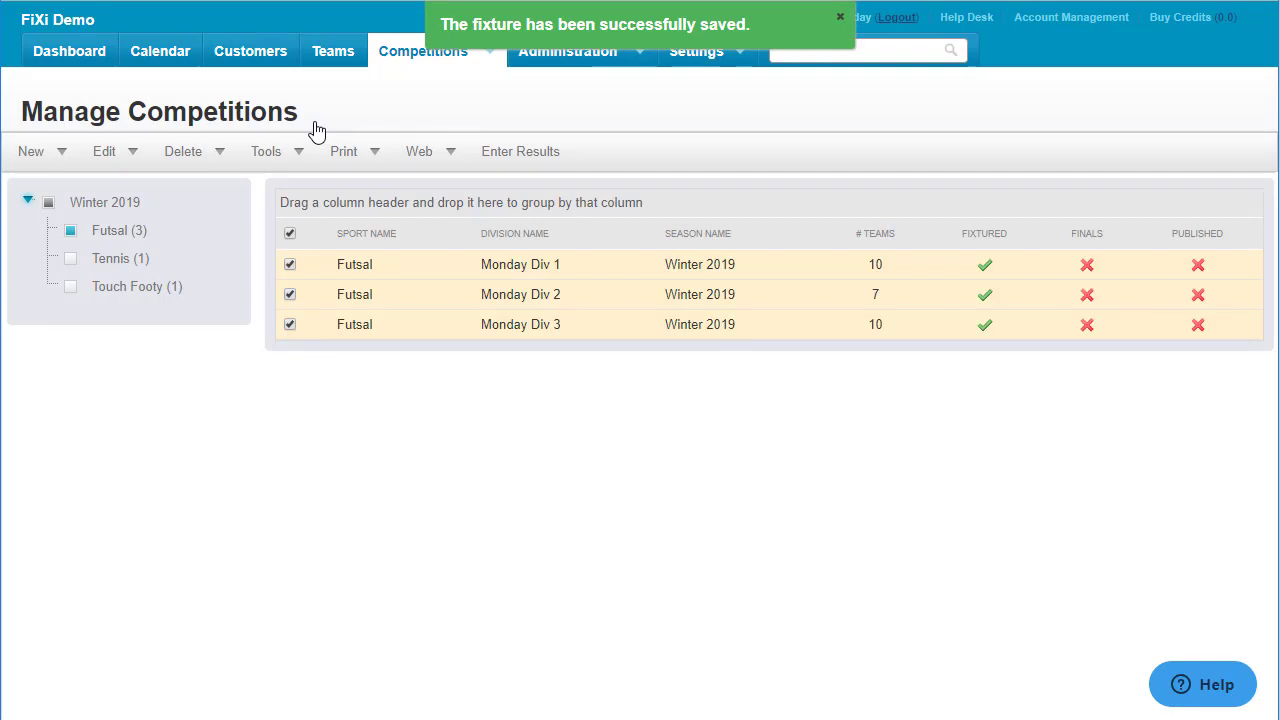
- Open the printable season fixture for the selected Futsal divisions
{"action": "left_click", "coordinate": [343, 168]}
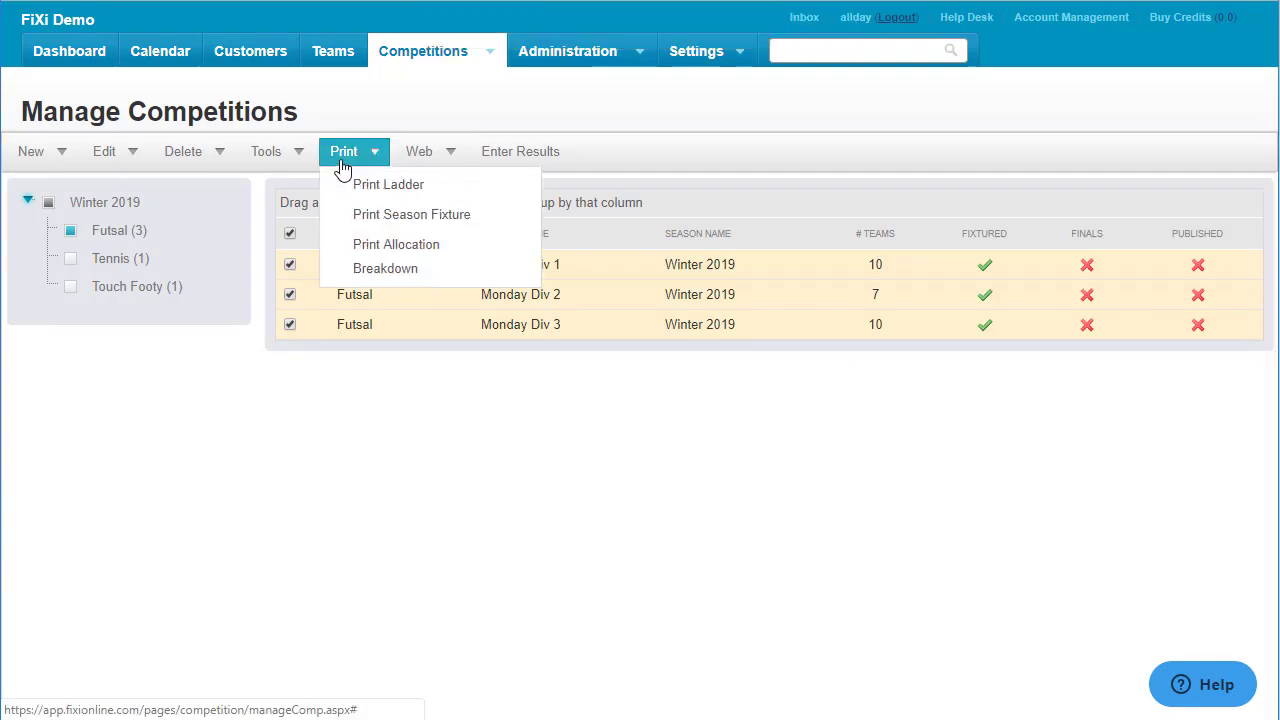
{"action": "left_click", "coordinate": [357, 221]}
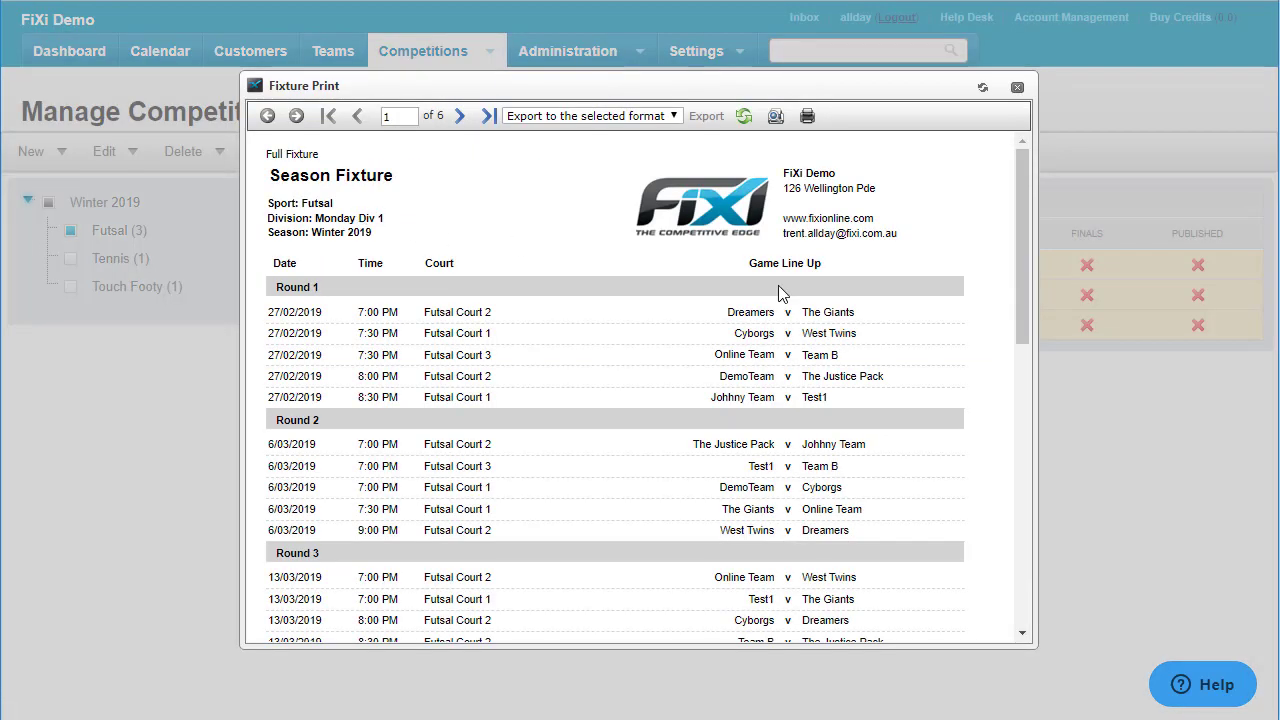
- Review the printable season fixture page by page for Monday Div 1, 2 and 3, and close it
{"action": "scroll", "coordinate": [800, 370], "scroll_direction": "down", "scroll_amount": 2}
{"action": "scroll", "coordinate": [800, 370], "scroll_direction": "down", "scroll_amount": 1}
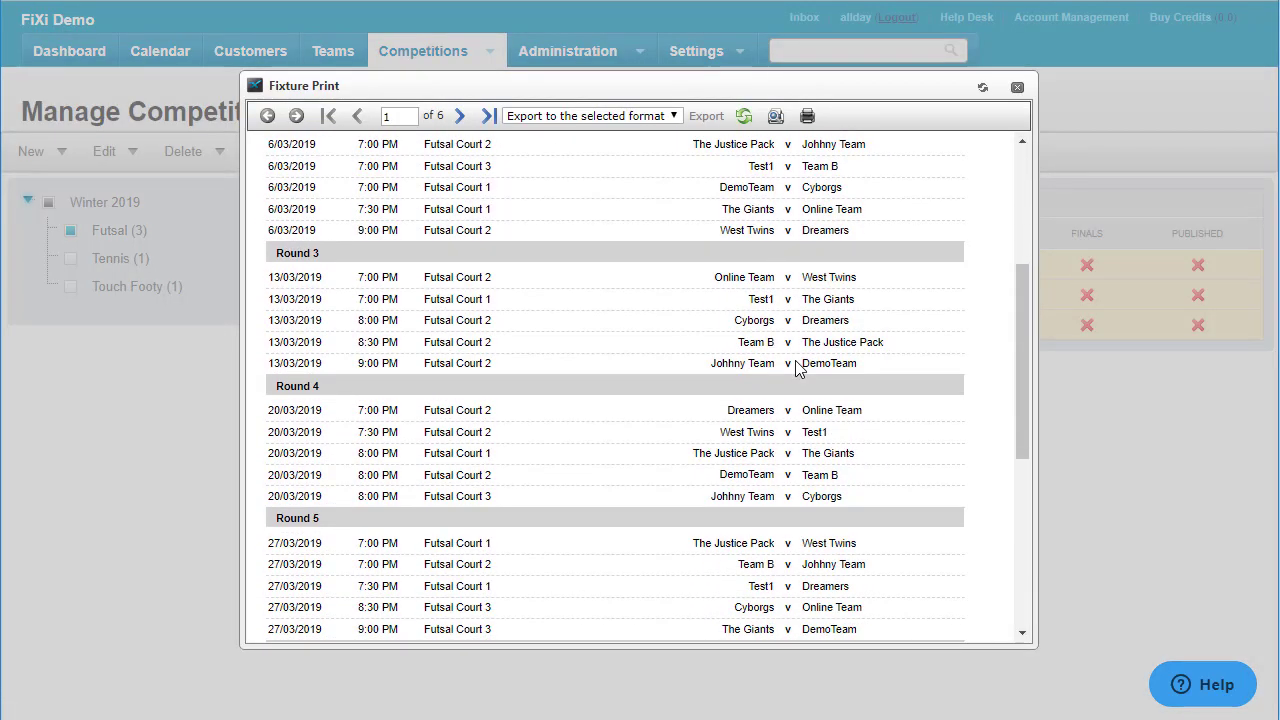
{"action": "left_click_drag", "start_coordinate": [1020, 429], "coordinate": [1009, 285]}
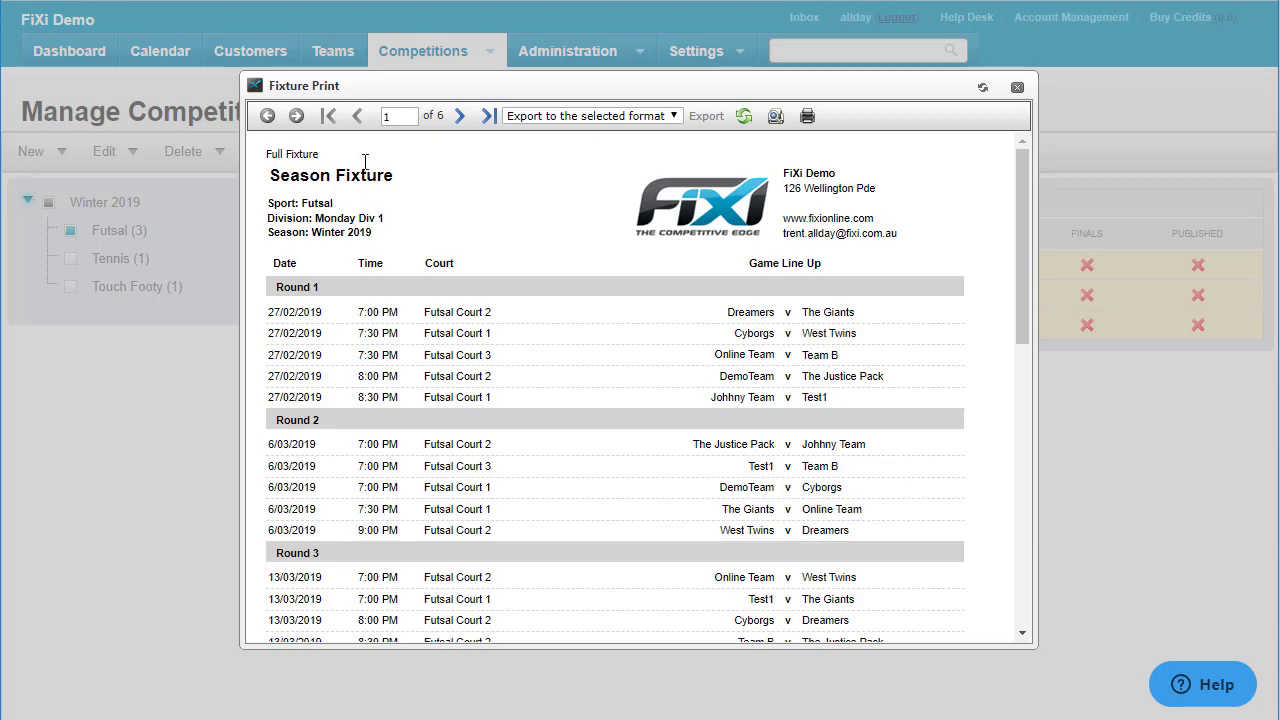
{"action": "left_click", "coordinate": [459, 122]}
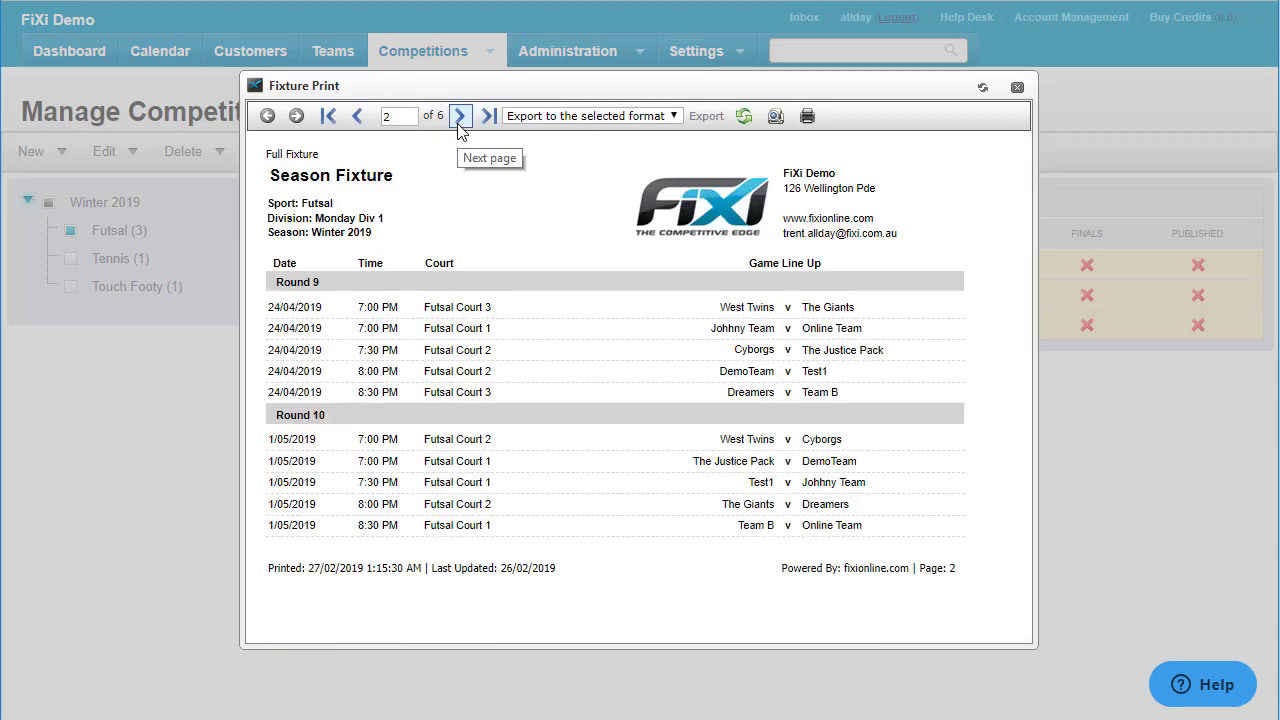
{"action": "left_click", "coordinate": [459, 120]}
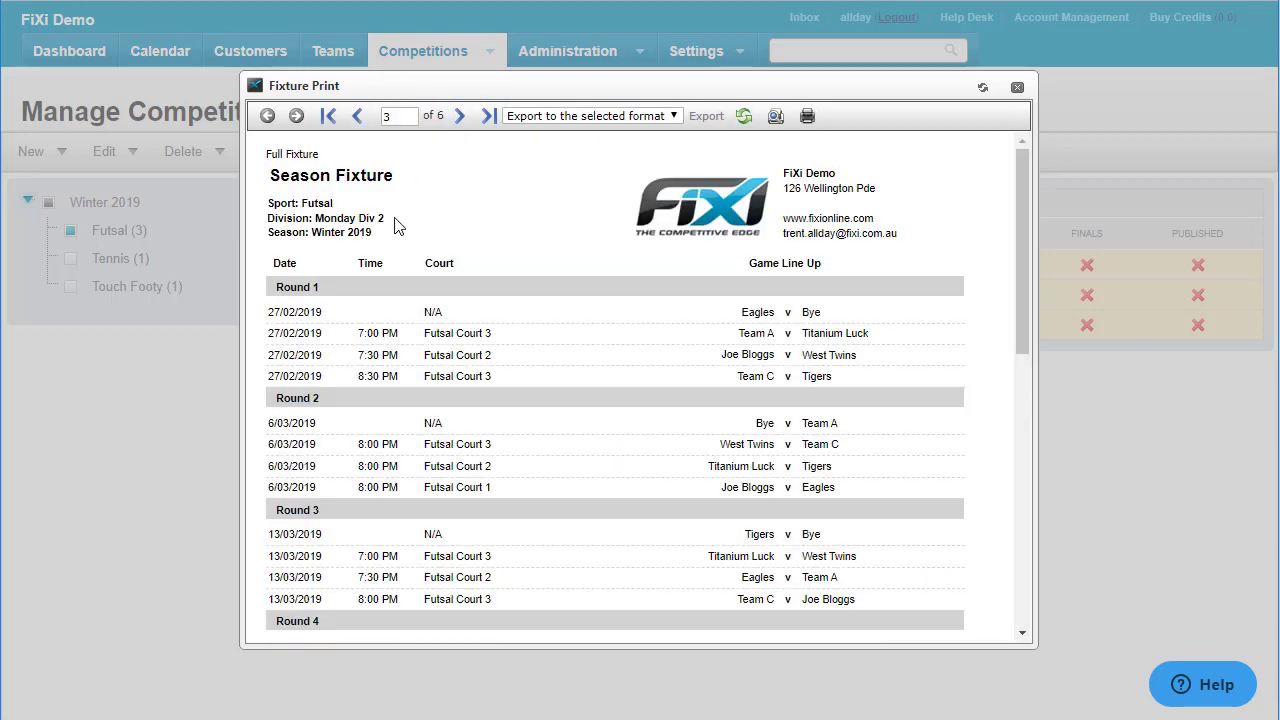
{"action": "left_click", "coordinate": [460, 118]}
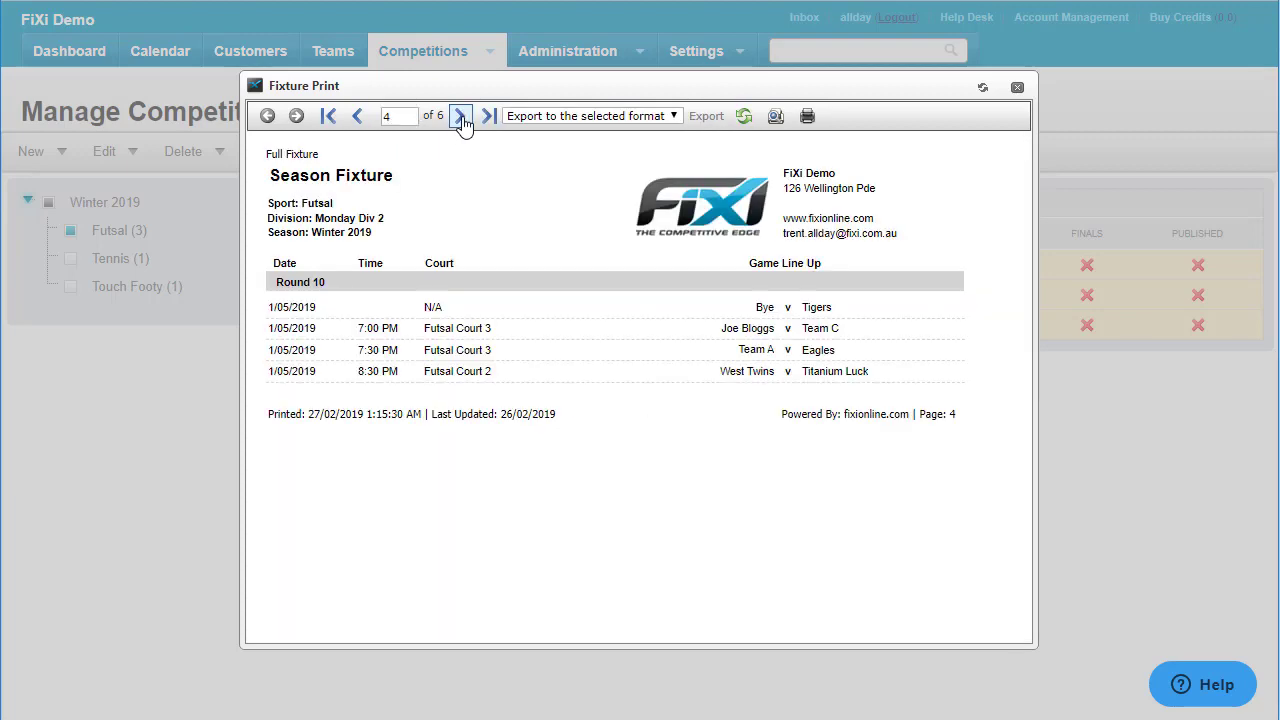
{"action": "left_click", "coordinate": [461, 119]}
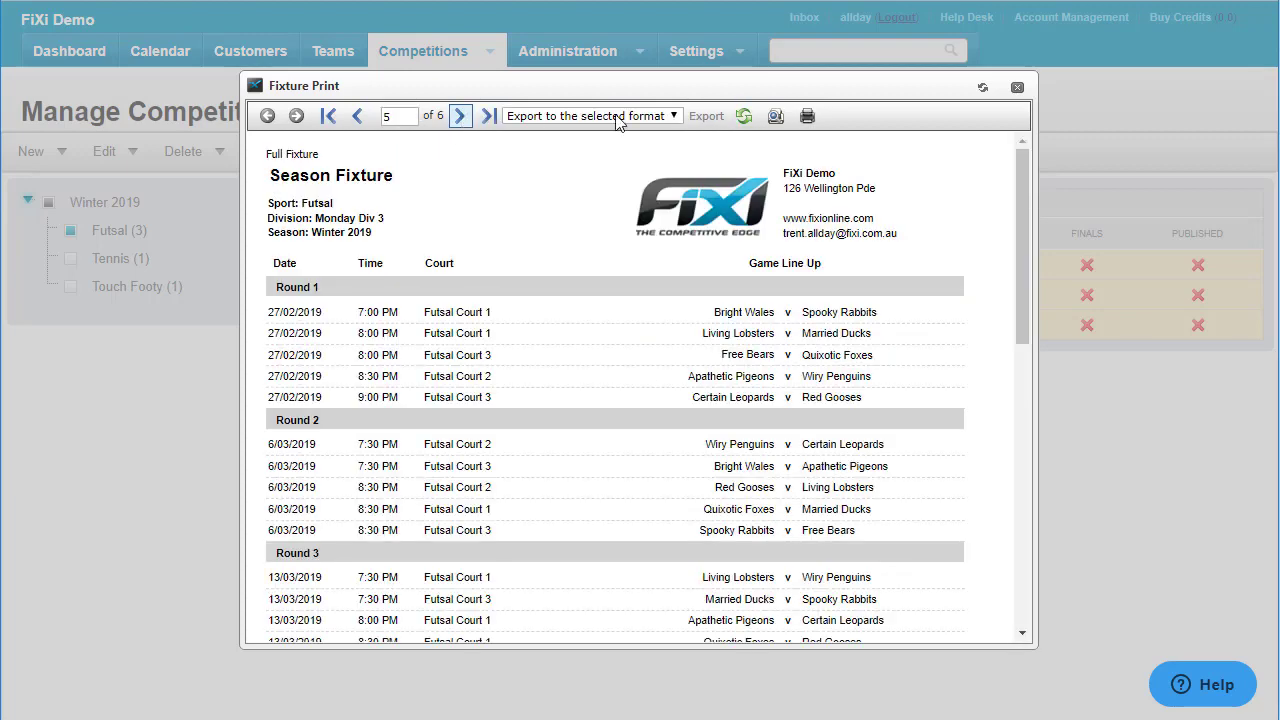
{"action": "left_click", "coordinate": [1017, 87]}
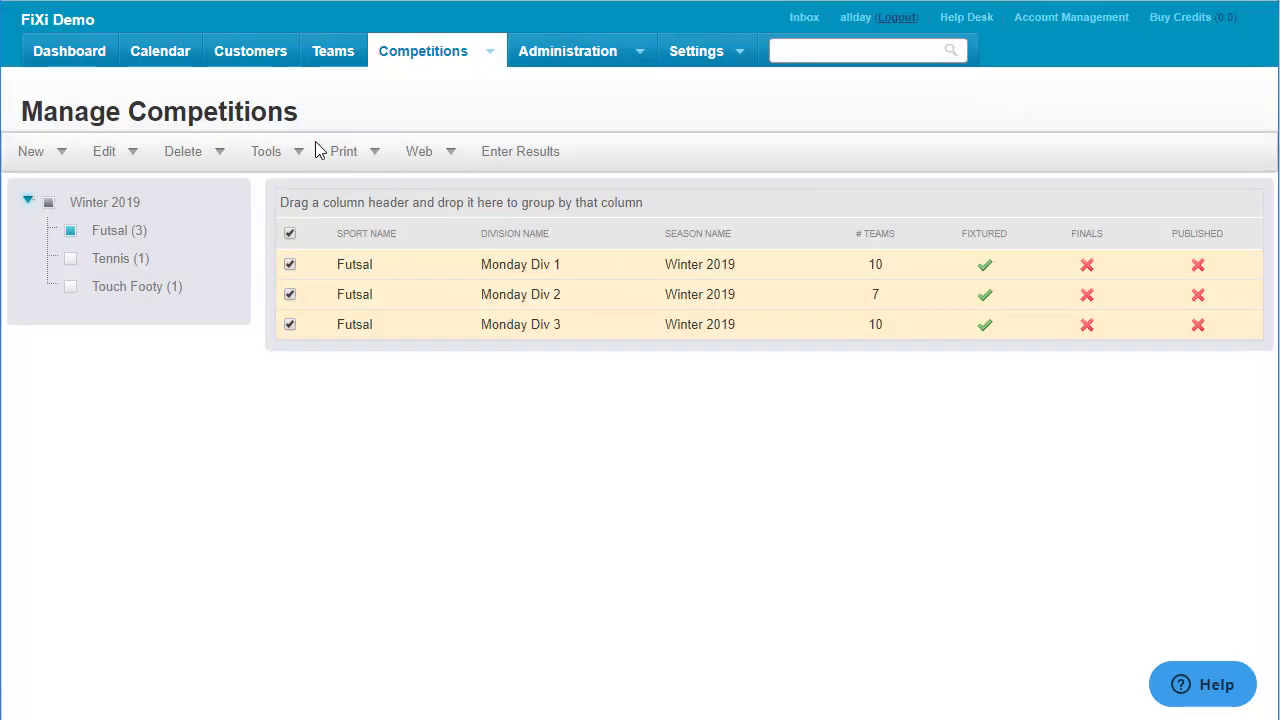
- Open the printable allocation breakdown for the three Futsal divisions, review it down to the opponent table, and close it
{"action": "left_click", "coordinate": [346, 152]}
{"action": "left_click", "coordinate": [381, 268]}
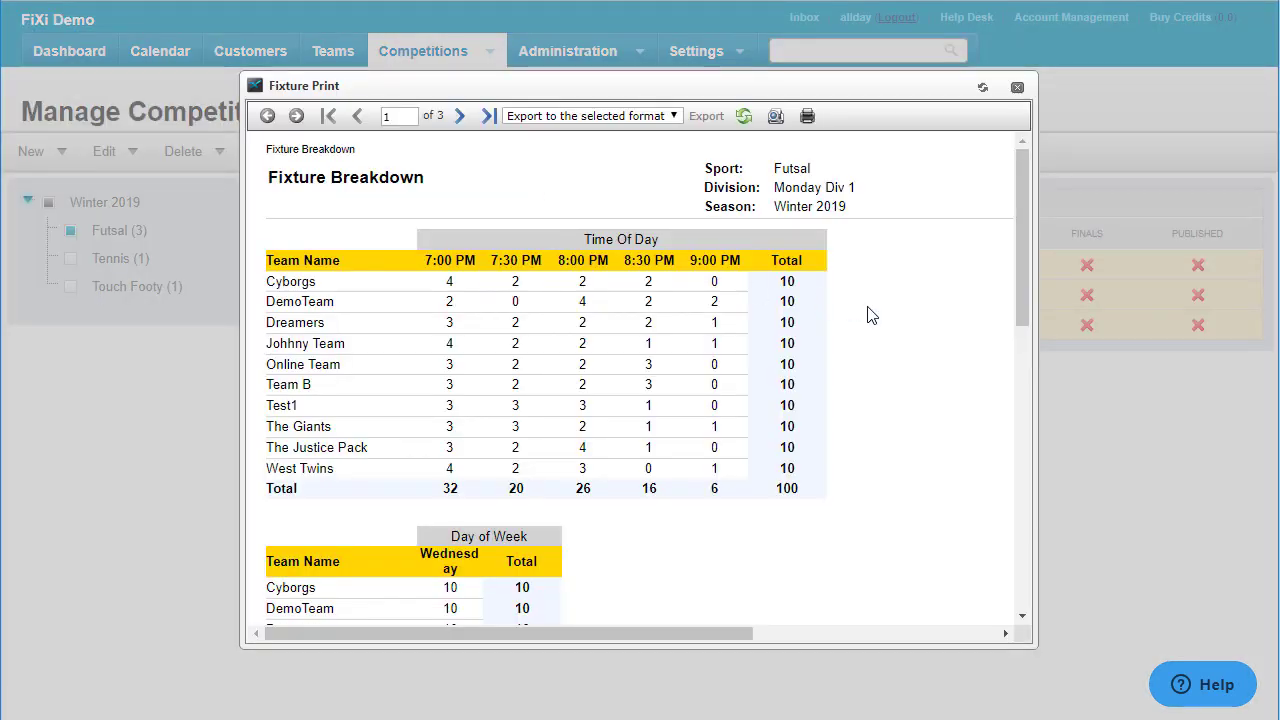
{"action": "left_click_drag", "start_coordinate": [1023, 252], "coordinate": [978, 544]}
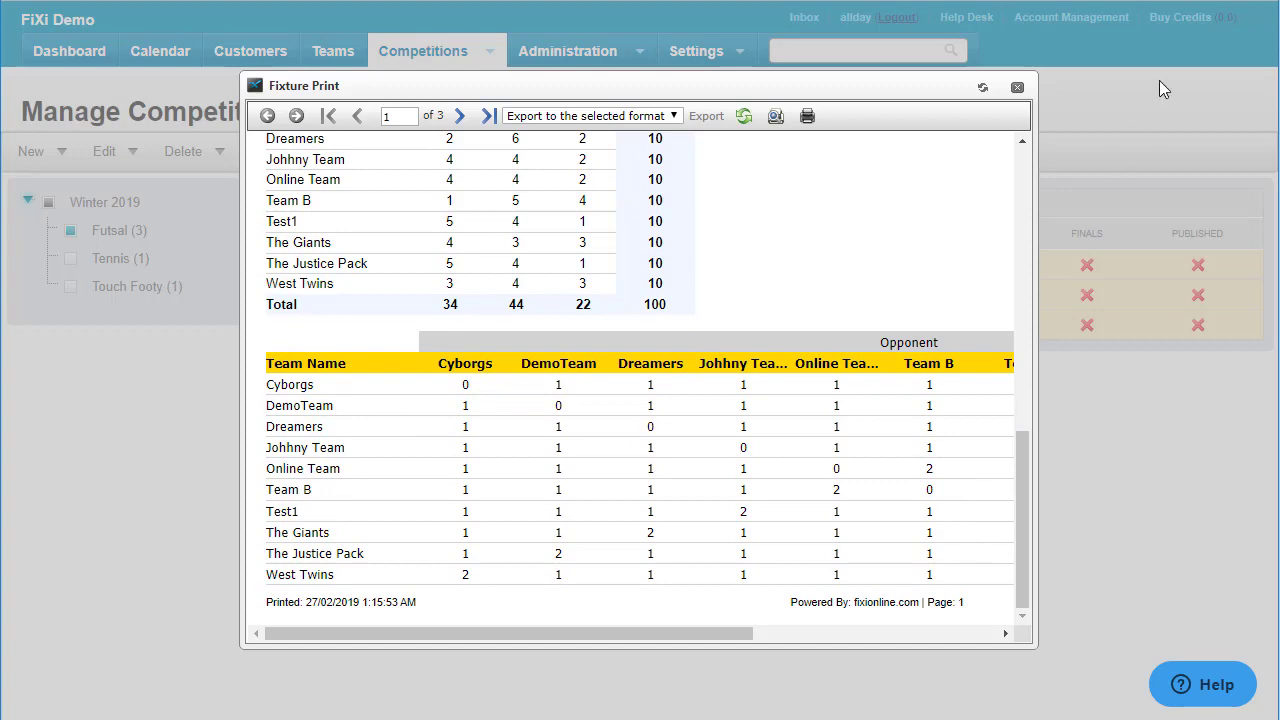
{"action": "left_click", "coordinate": [1017, 87]}
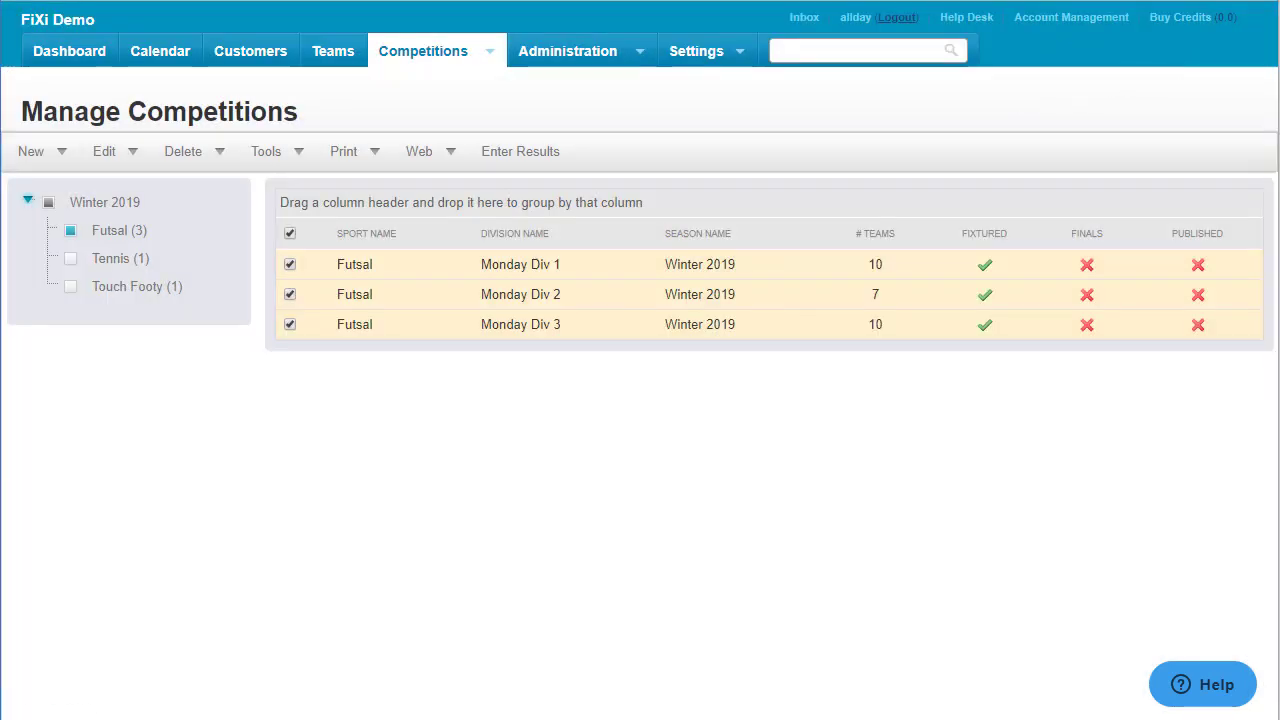
- Select only Monday Div 1, open its fixture for editing and look through the matches by round
{"action": "left_click", "coordinate": [290, 264]}
{"action": "left_click", "coordinate": [112, 163]}
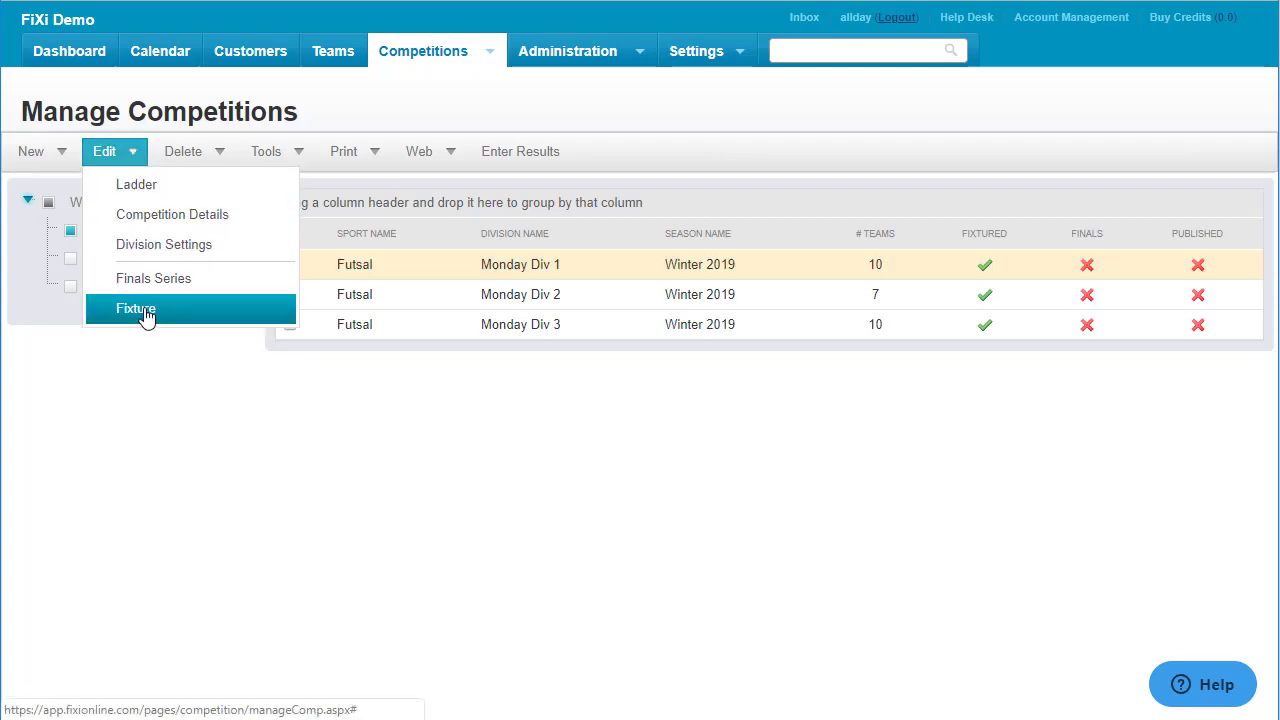
{"action": "left_click", "coordinate": [143, 311]}
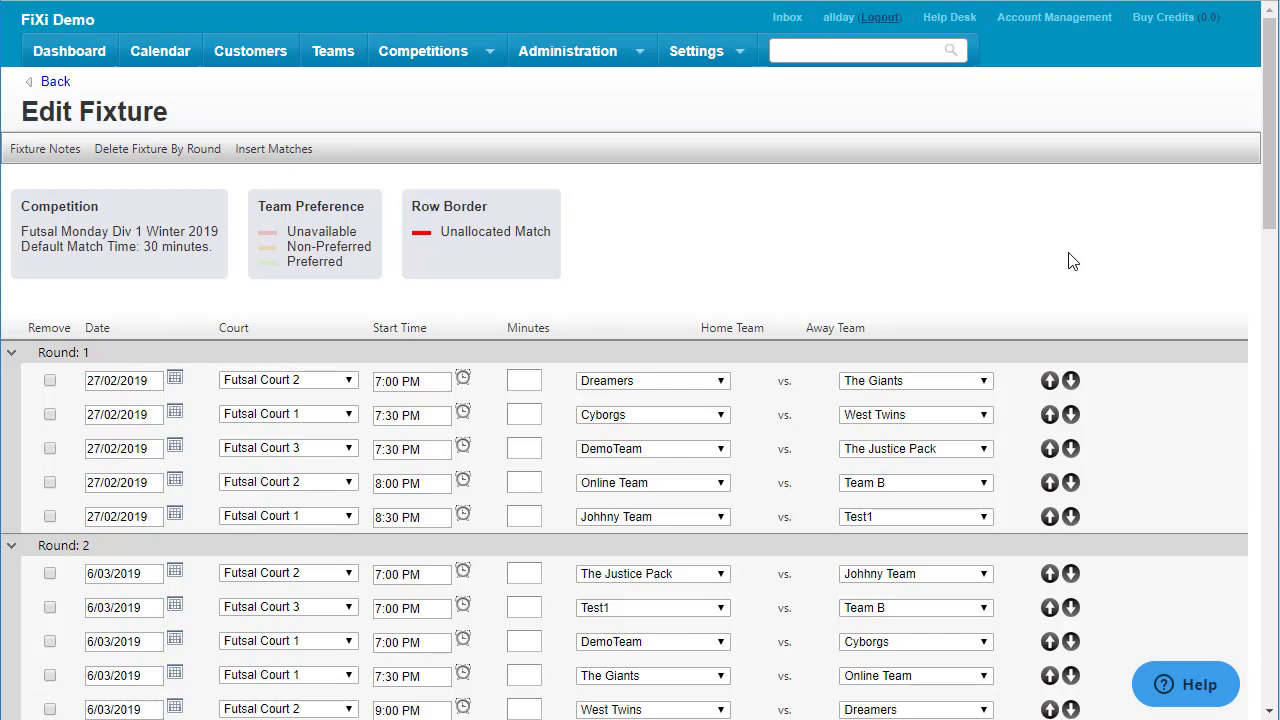
{"action": "scroll", "coordinate": [1068, 254], "scroll_direction": "down", "scroll_amount": 3}
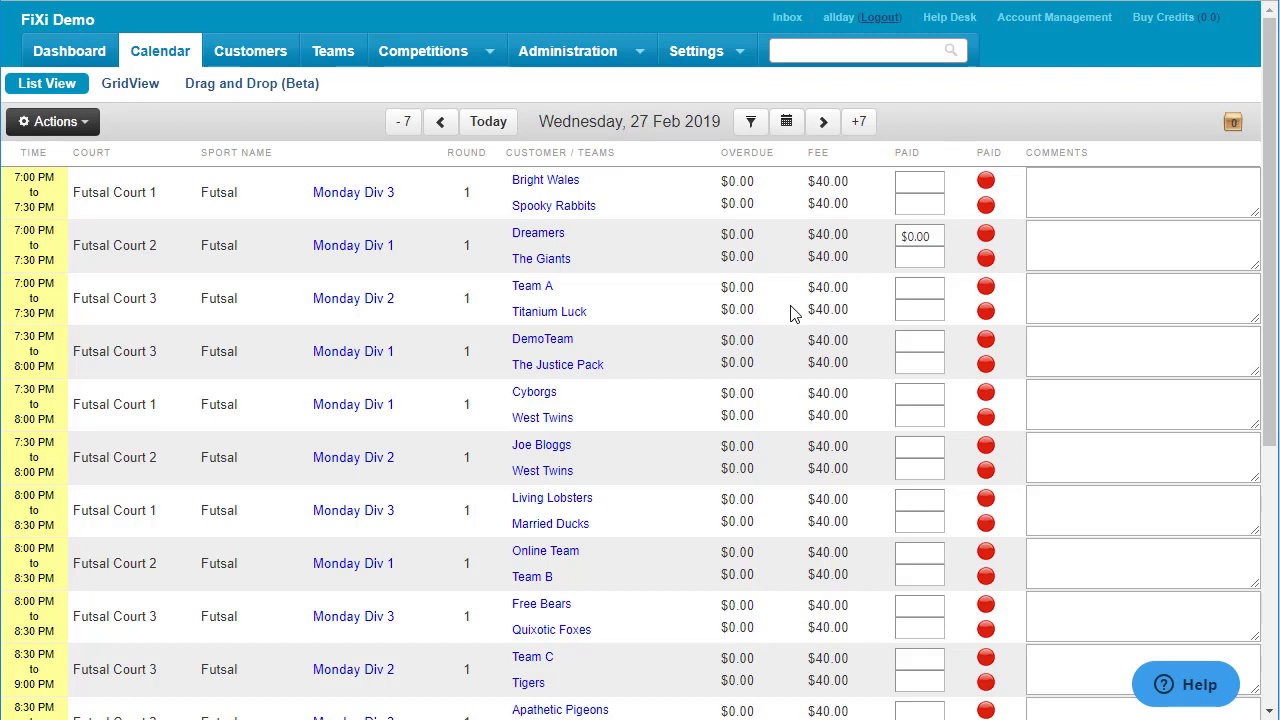
- Review the matches on Wednesday, 27 Feb 2019 in the calendar's list view and grid view
{"action": "scroll", "coordinate": [787, 312], "scroll_direction": "down", "scroll_amount": 3}
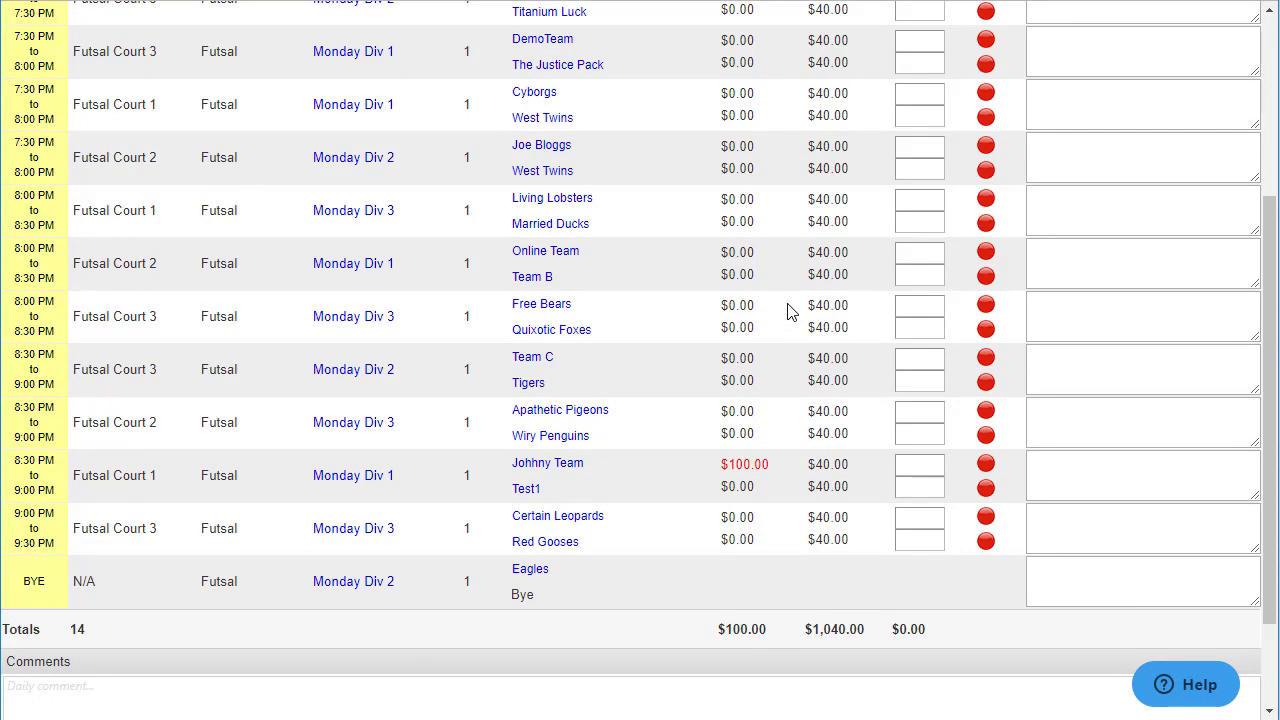
{"action": "scroll", "coordinate": [787, 312], "scroll_direction": "up", "scroll_amount": 3}
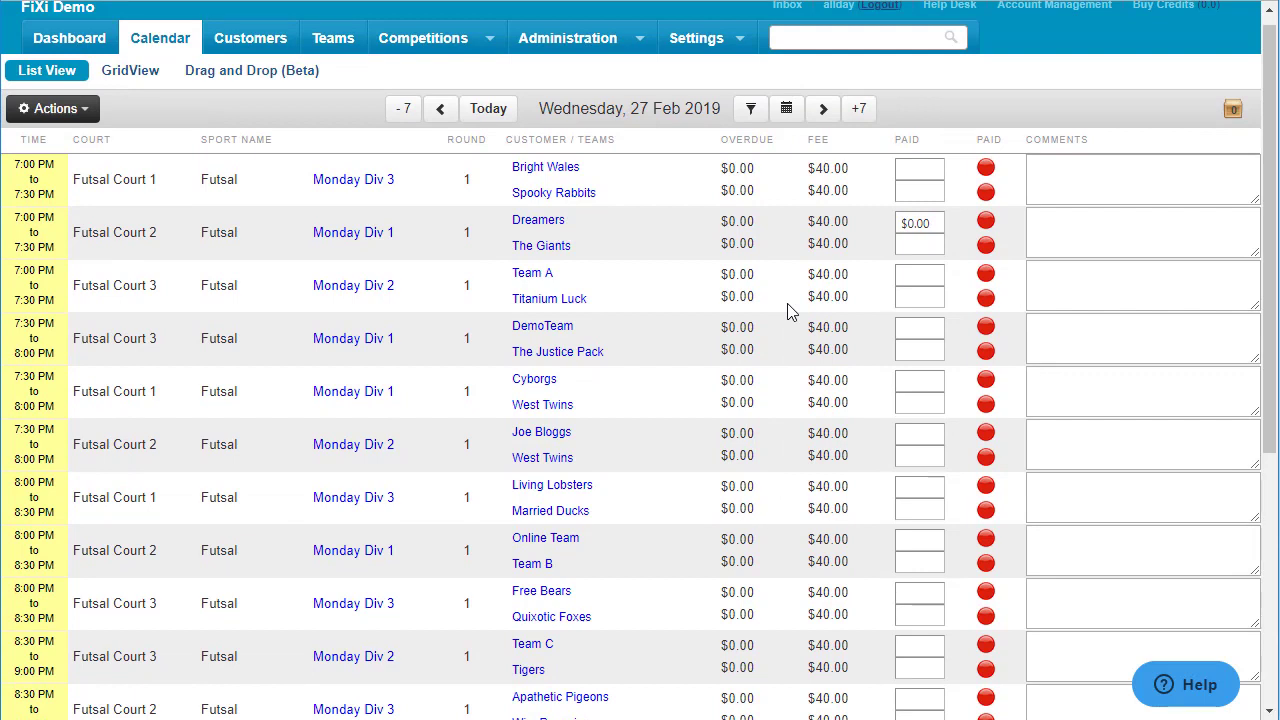
{"action": "scroll", "coordinate": [787, 305], "scroll_direction": "up", "scroll_amount": 1}
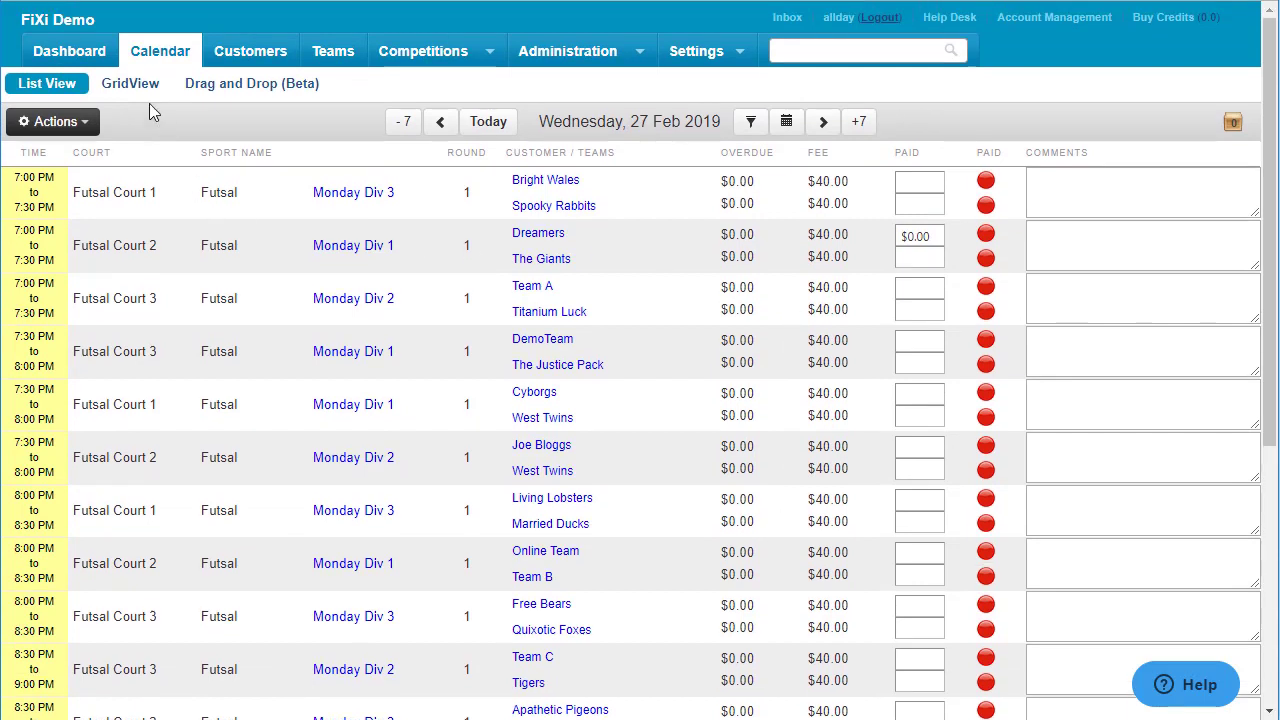
{"action": "left_click", "coordinate": [135, 85]}
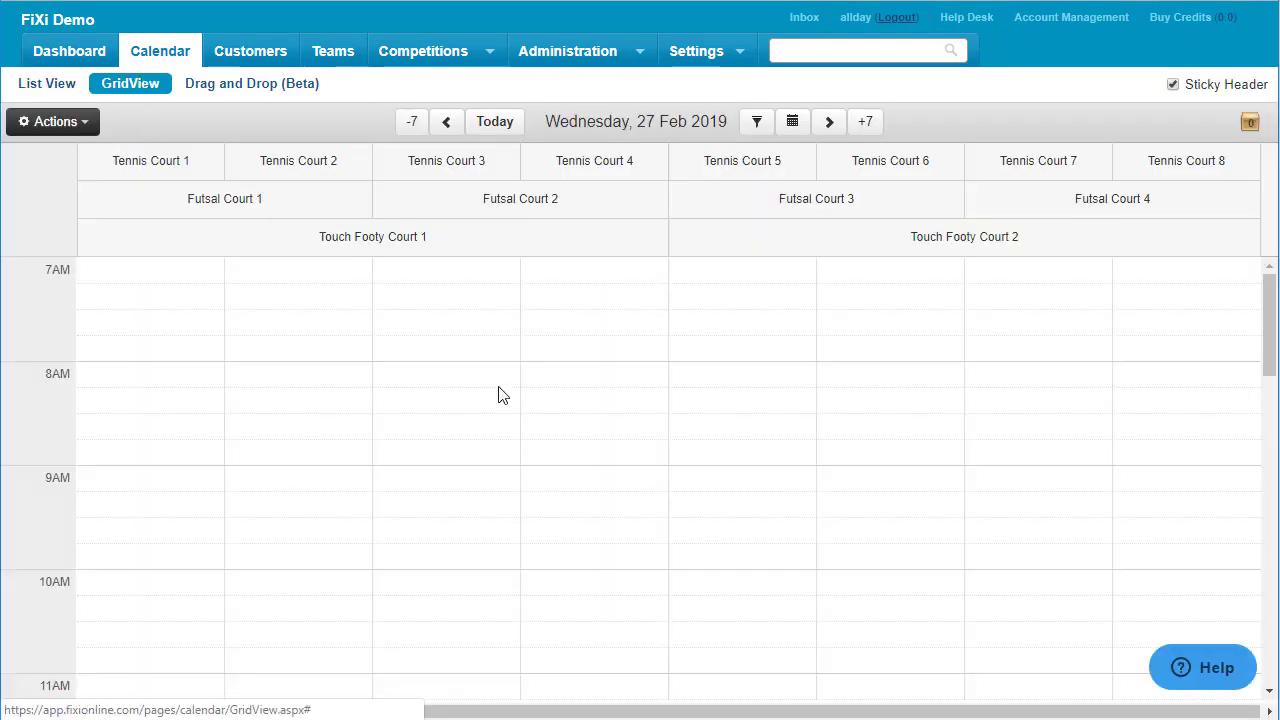
{"action": "scroll", "coordinate": [588, 419], "scroll_direction": "down", "scroll_amount": 1}
{"action": "scroll", "coordinate": [588, 419], "scroll_direction": "down", "scroll_amount": 10}
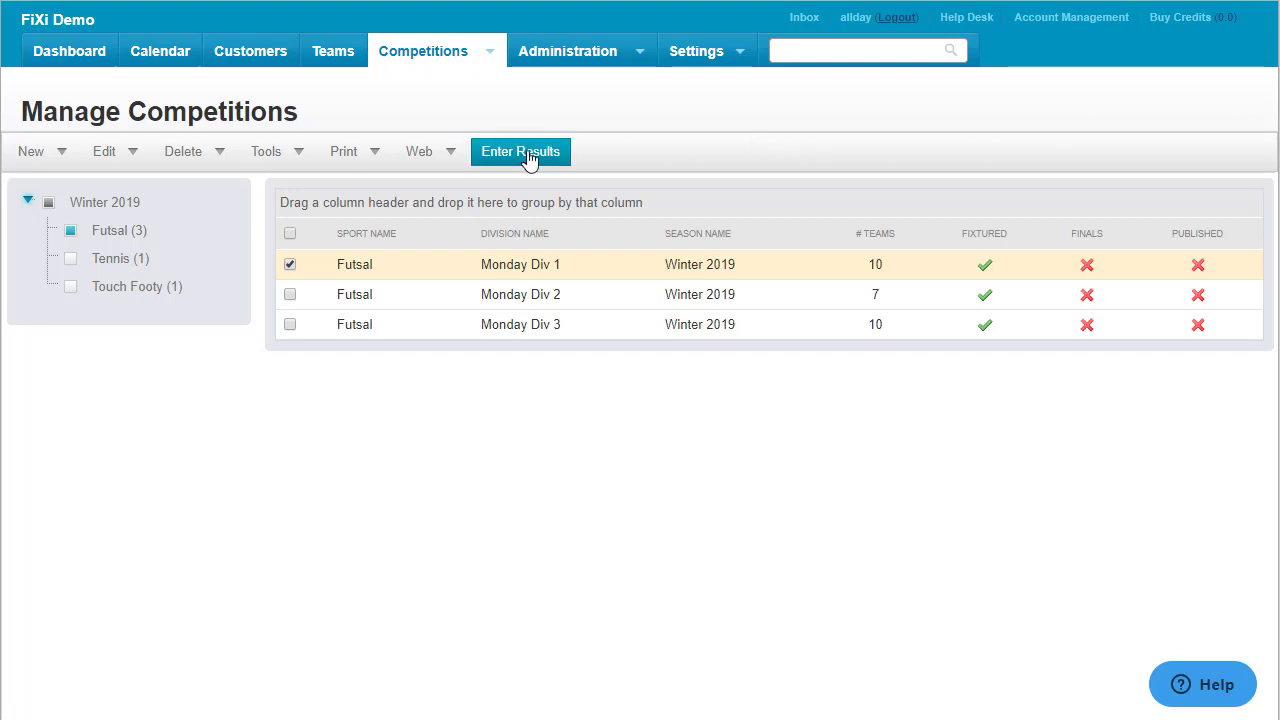
- Enter Monday Div 1's Round 1 scores for Dreamers 11 vs The Giants 9 and Online Team 5 vs Team B 2
{"action": "left_click", "coordinate": [528, 158]}
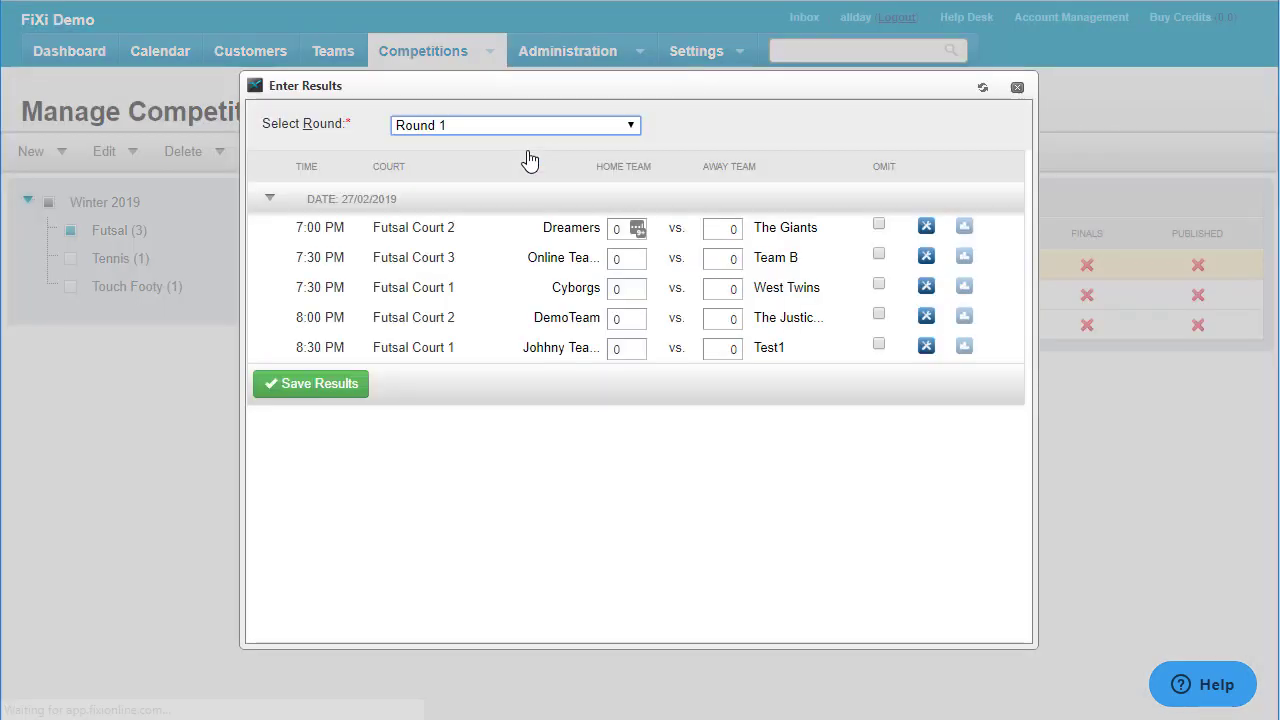
{"action": "left_click", "coordinate": [626, 230]}
{"action": "type", "text": "11"}
{"action": "key", "text": "Tab"}
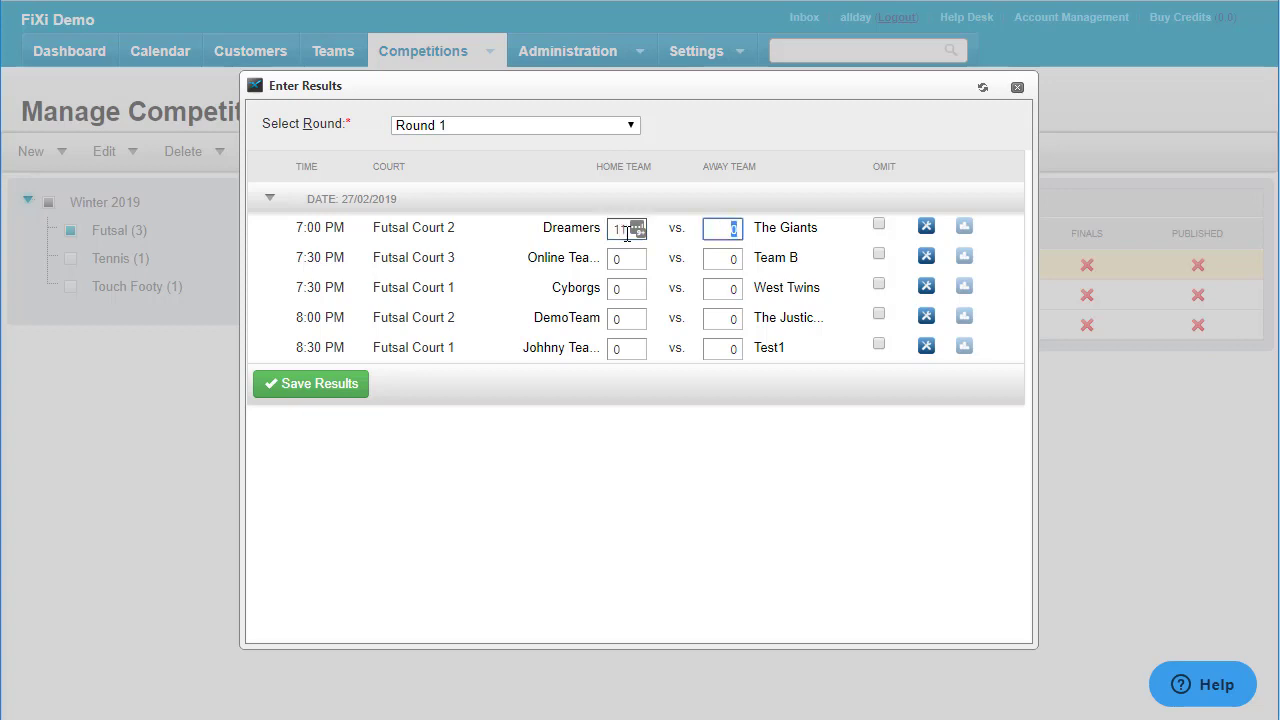
{"action": "type", "text": "9"}
{"action": "key", "text": "Tab"}
{"action": "type", "text": "5"}
{"action": "key", "text": "Tab"}
{"action": "type", "text": "2"}
{"action": "key", "text": "Tab"}
- Enter the remaining Round 1 scores: Cyborgs 6 vs West Twins 5, DemoTeam 1 vs The Justice Pack 6, Johhny Team 5 vs Test1 5
{"action": "type", "text": "6"}
{"action": "key", "text": "Tab"}
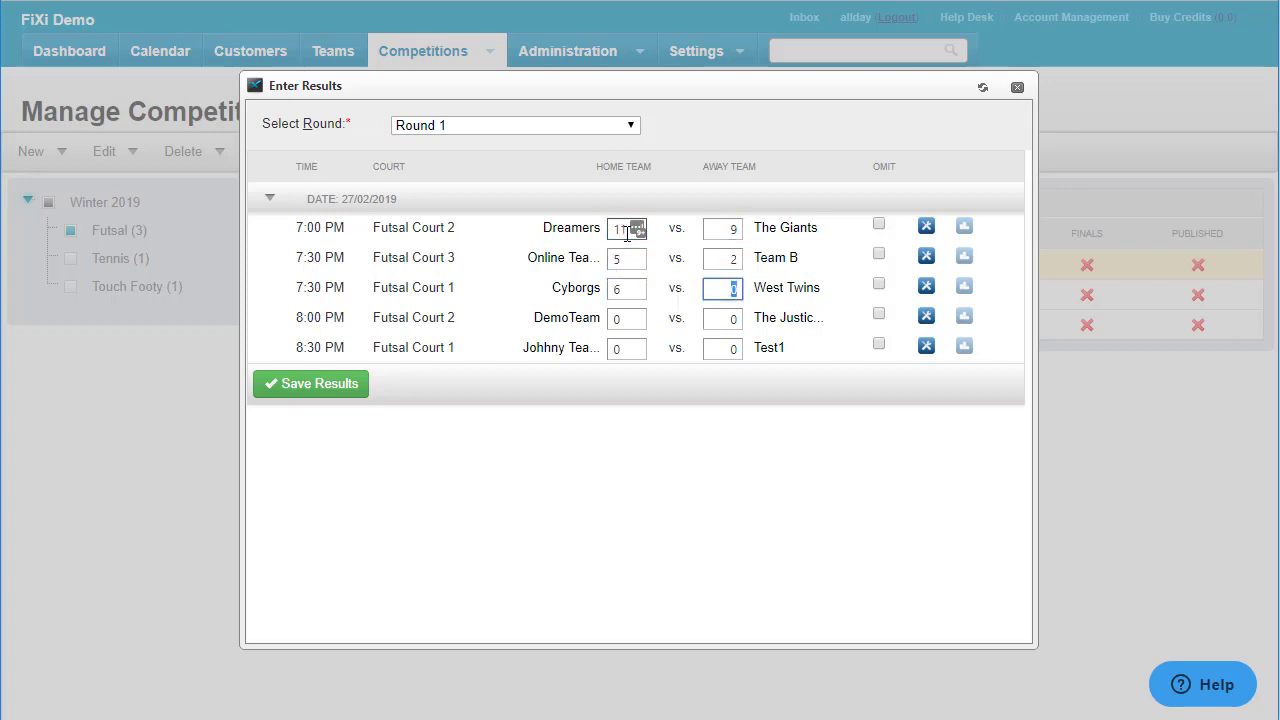
{"action": "type", "text": "5"}
{"action": "key", "text": "Tab"}
{"action": "type", "text": "1"}
{"action": "key", "text": "Tab"}
{"action": "type", "text": "6"}
{"action": "key", "text": "Tab"}
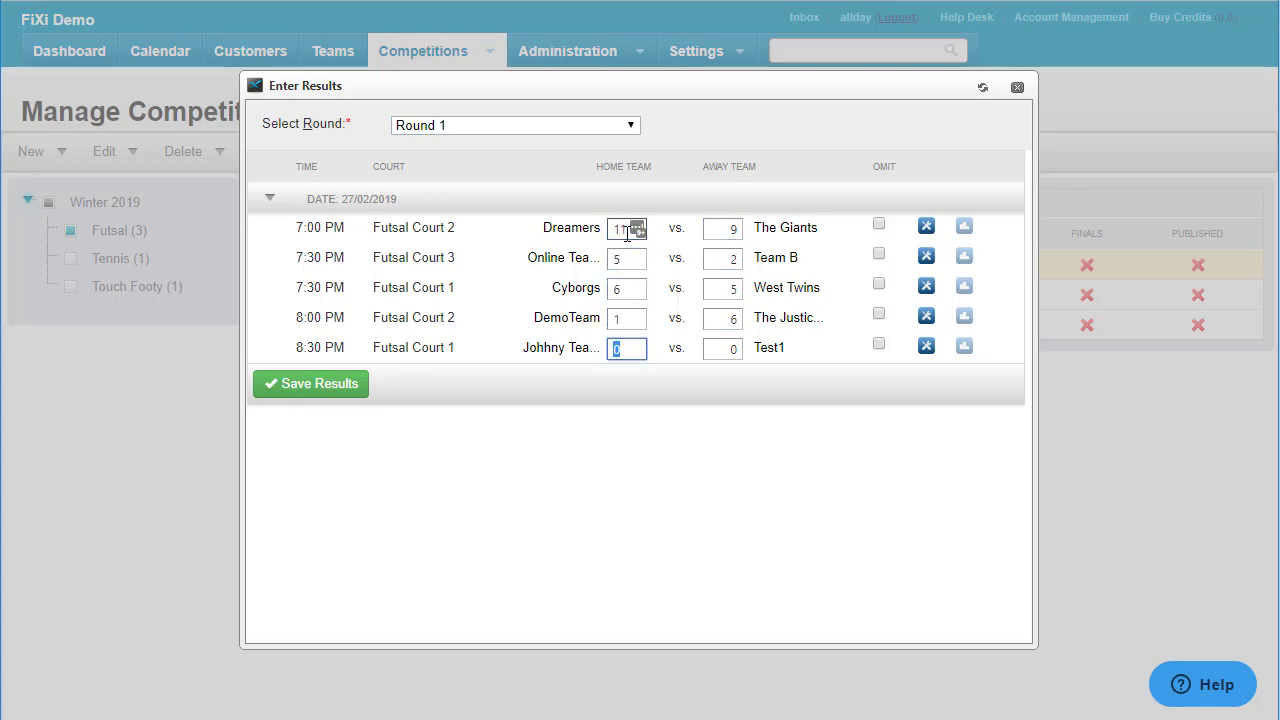
{"action": "type", "text": "5"}
{"action": "key", "text": "Tab"}
{"action": "type", "text": "5"}
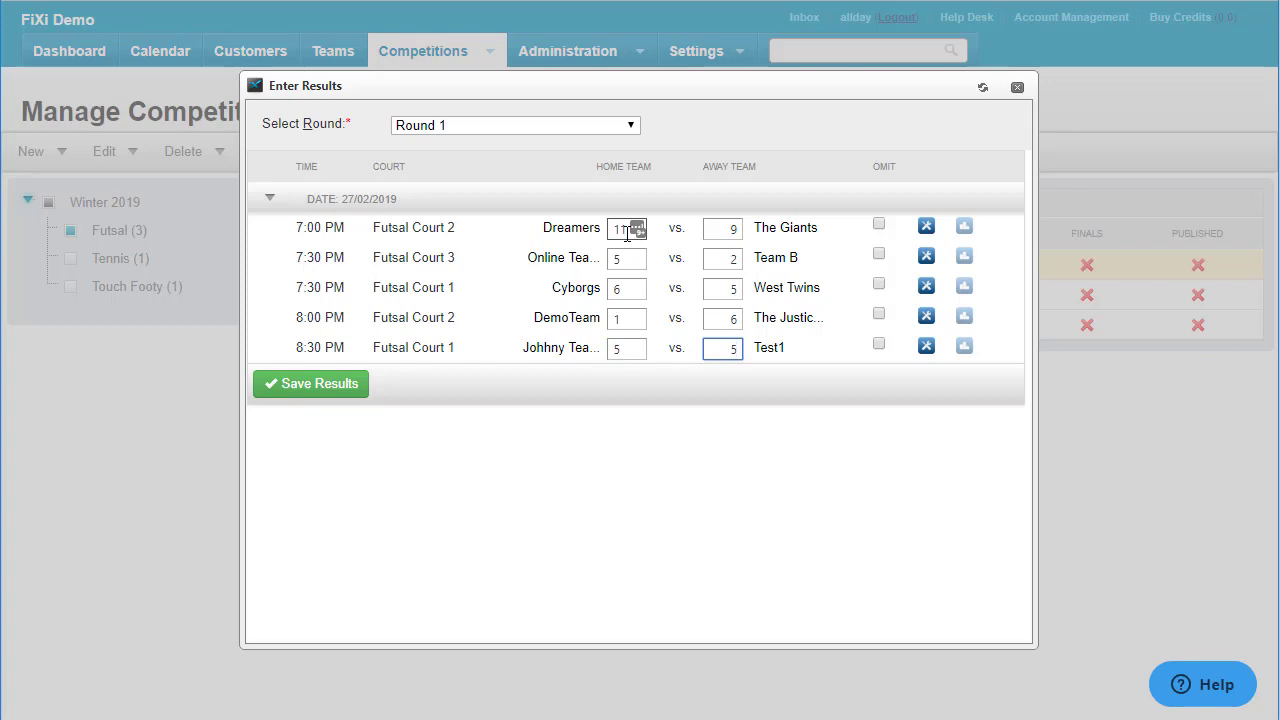
- Save the Round 1 results, decline syncing them to the web, and close the results entry
{"action": "left_click", "coordinate": [345, 390]}
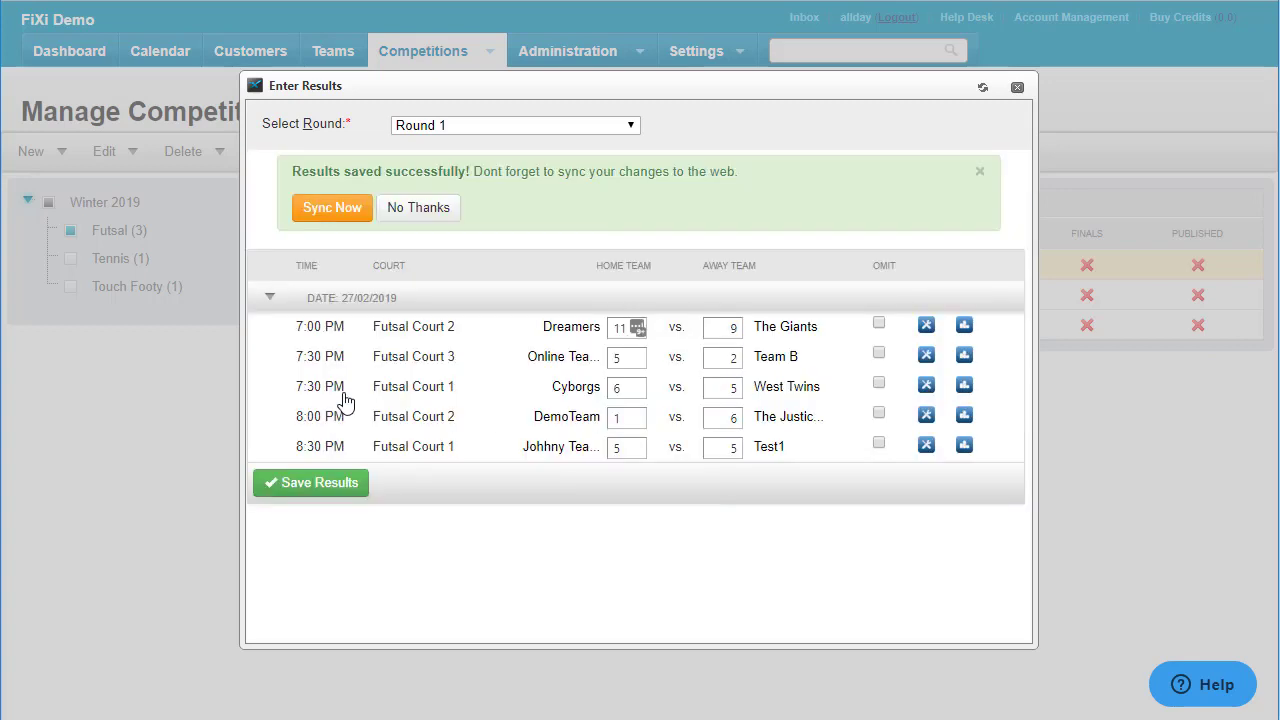
{"action": "left_click", "coordinate": [410, 207]}
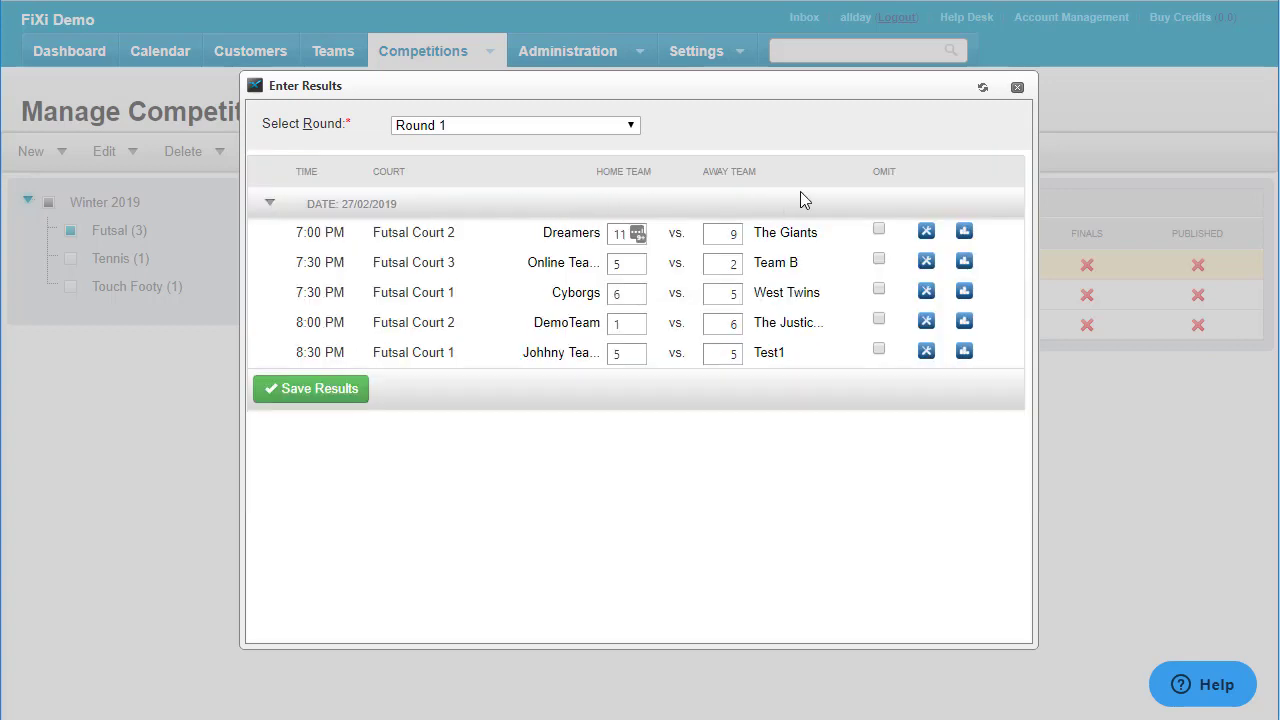
{"action": "left_click", "coordinate": [1017, 87]}
- View the printable season ladder for Monday Div 1 and close it
{"action": "mouse_move", "coordinate": [358, 178]}
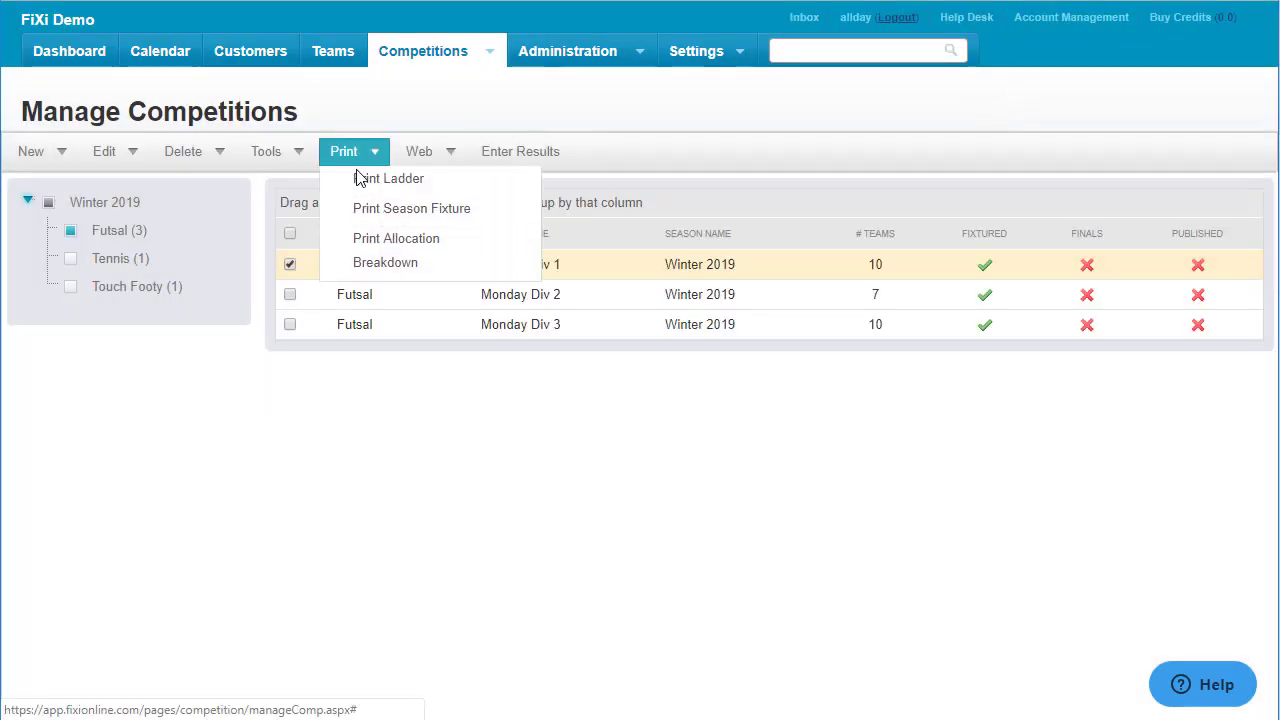
{"action": "left_click", "coordinate": [457, 190]}
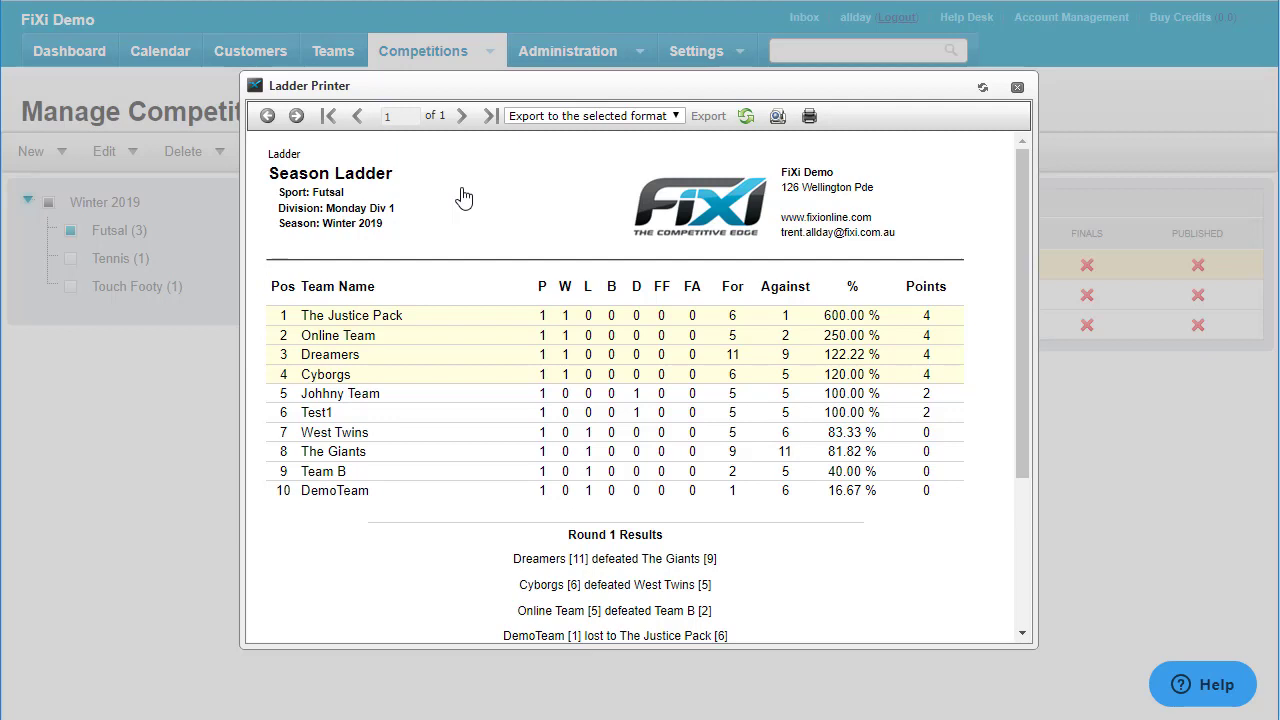
{"action": "left_click", "coordinate": [1017, 87]}
- Set the Cyborgs' points to 6 in Monday Div 1's Round 1 ladder, update the ladder and close it
{"action": "left_click", "coordinate": [104, 151]}
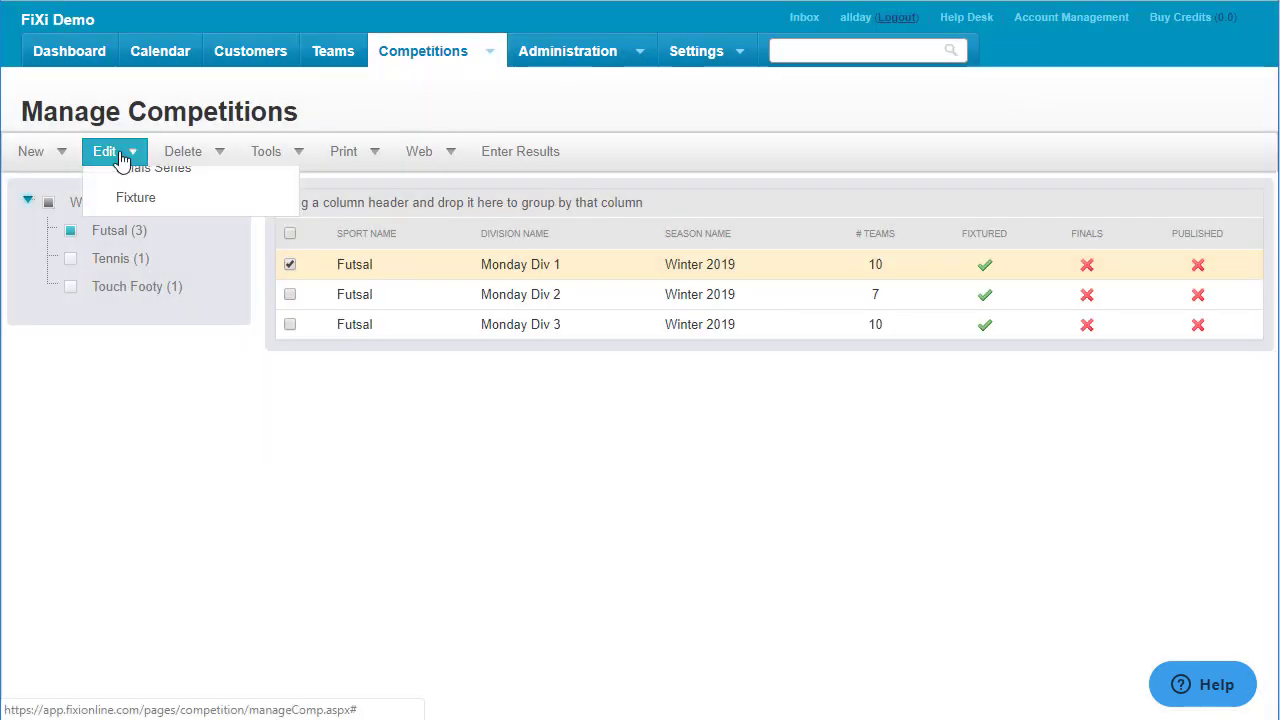
{"action": "left_click", "coordinate": [163, 186]}
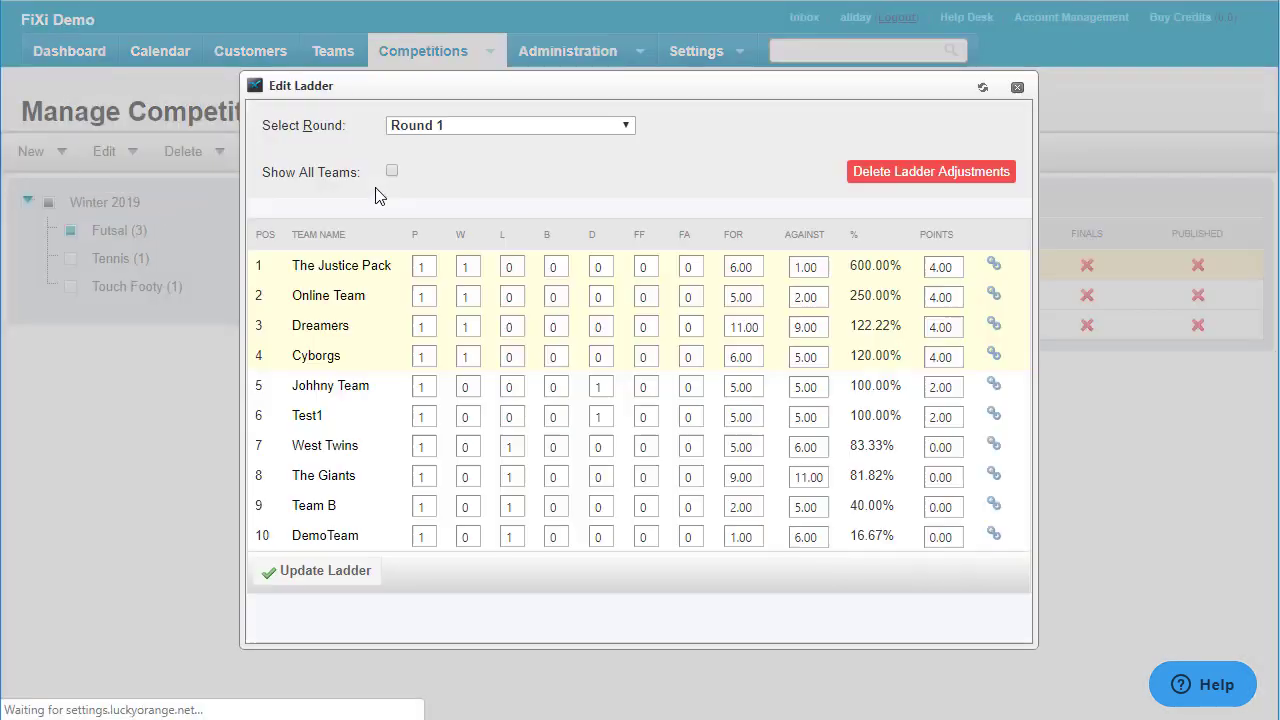
{"action": "double_click", "coordinate": [952, 358]}
{"action": "type", "text": "6"}
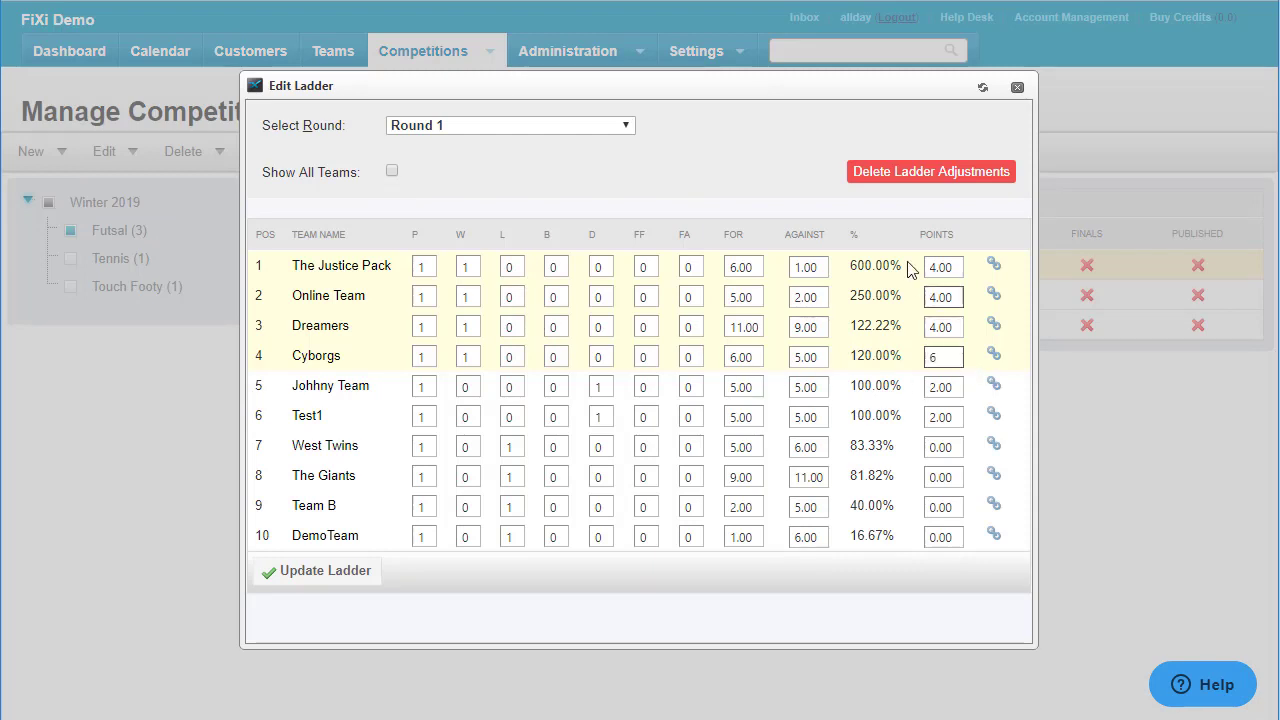
{"action": "left_click", "coordinate": [871, 211]}
{"action": "left_click", "coordinate": [312, 560]}
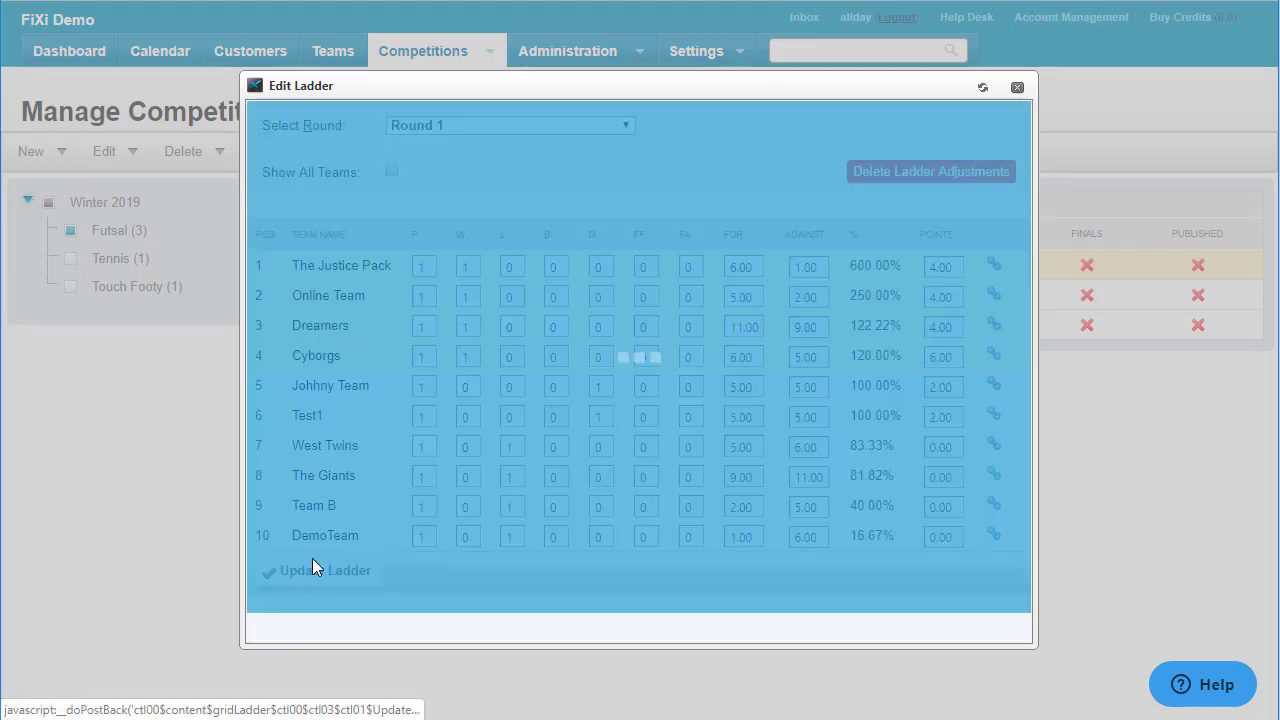
{"action": "left_click", "coordinate": [1016, 90]}
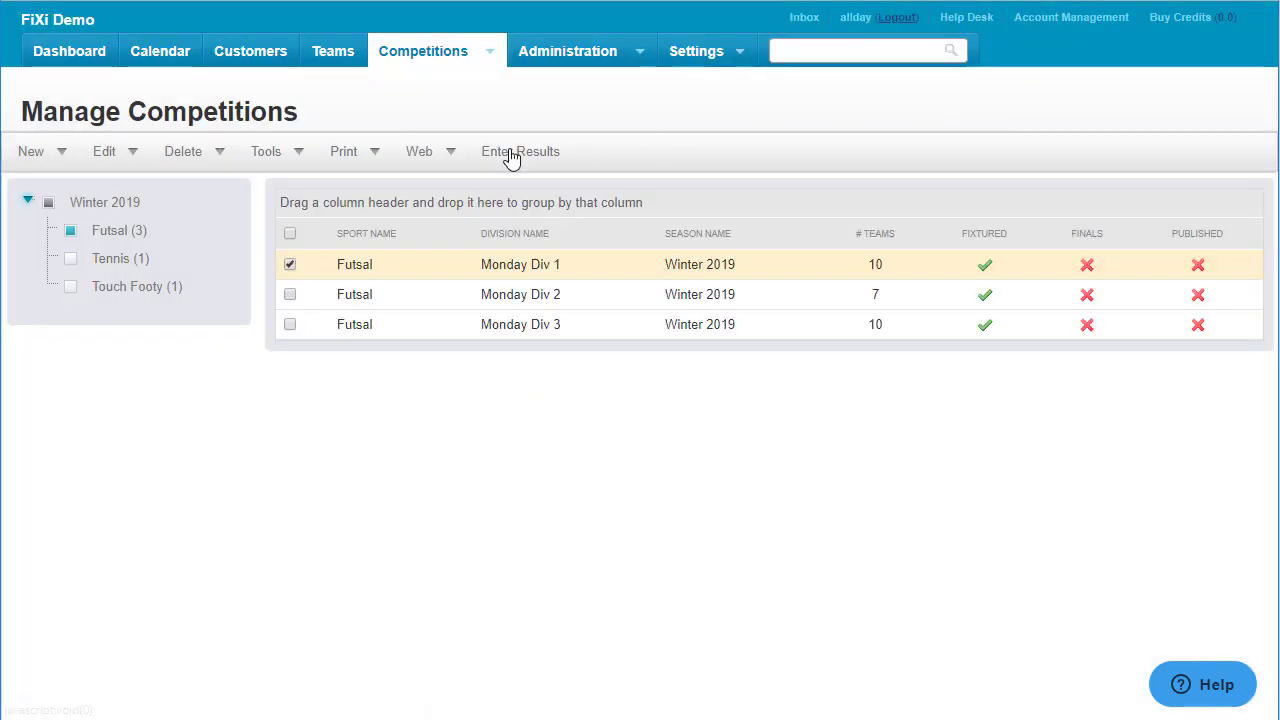
- Reopen the printable ladder for Monday Div 1 to check the adjusted points
{"action": "left_click", "coordinate": [340, 155]}
{"action": "left_click", "coordinate": [360, 181]}
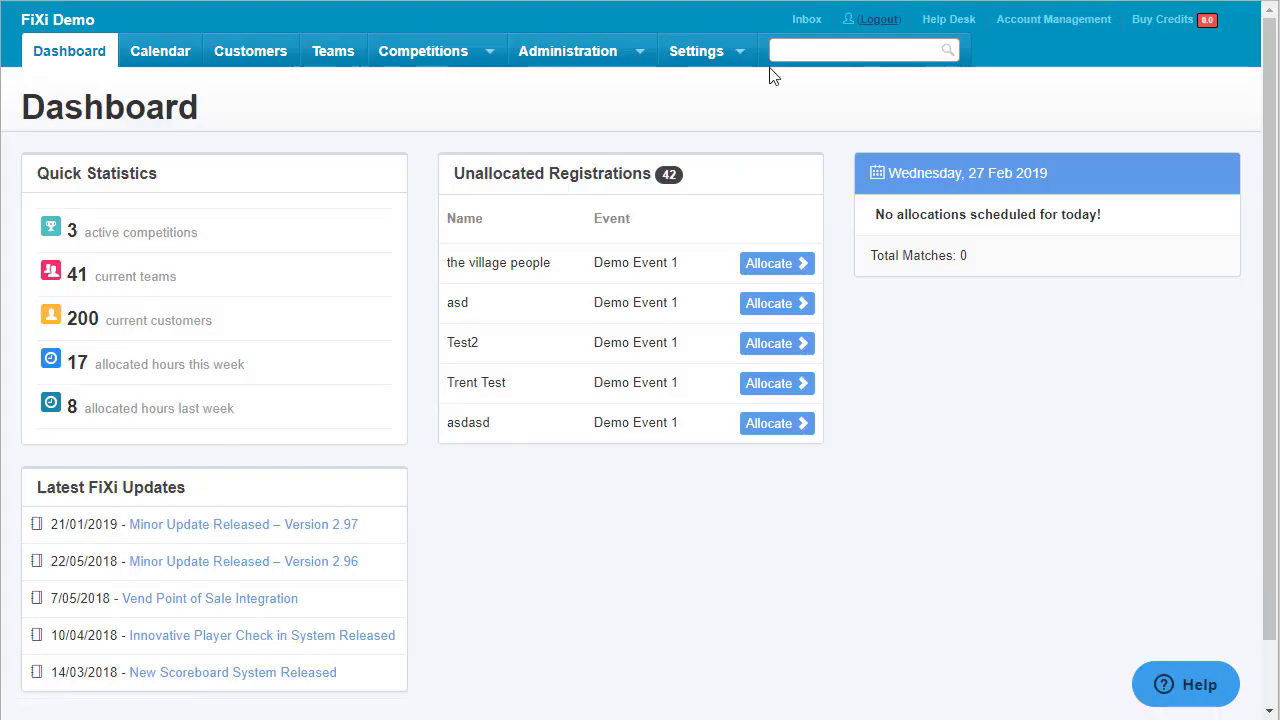
- Open the system settings with the site details
{"action": "mouse_move", "coordinate": [677, 62]}
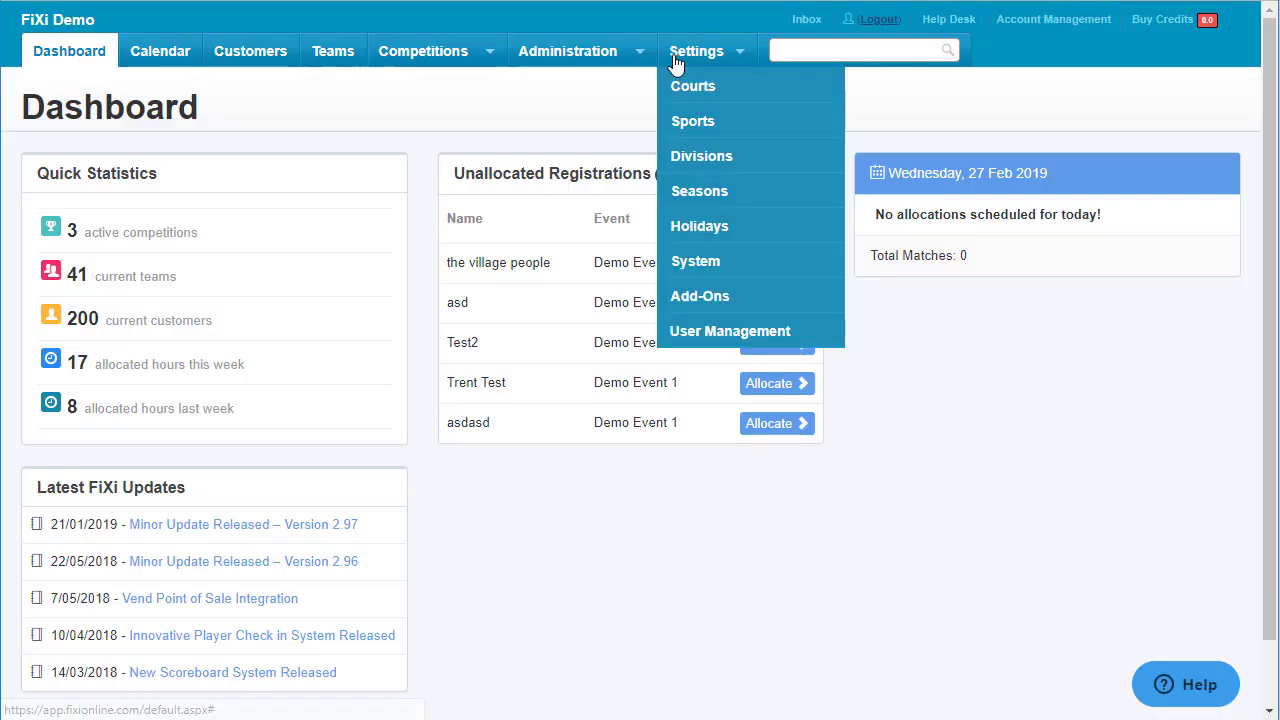
{"action": "left_click", "coordinate": [724, 264]}
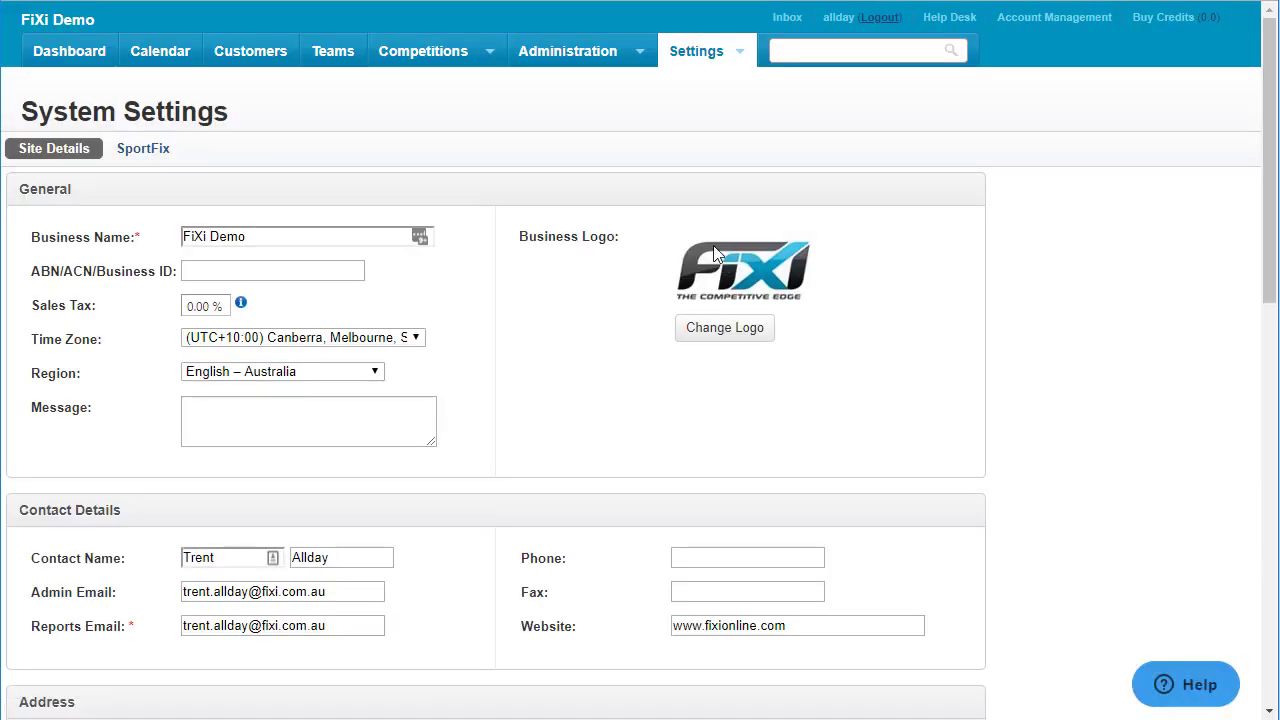
- Open the SportFix settings, look over the centre's public SportFix profile page and return to the FiXi settings
{"action": "left_click", "coordinate": [158, 152]}
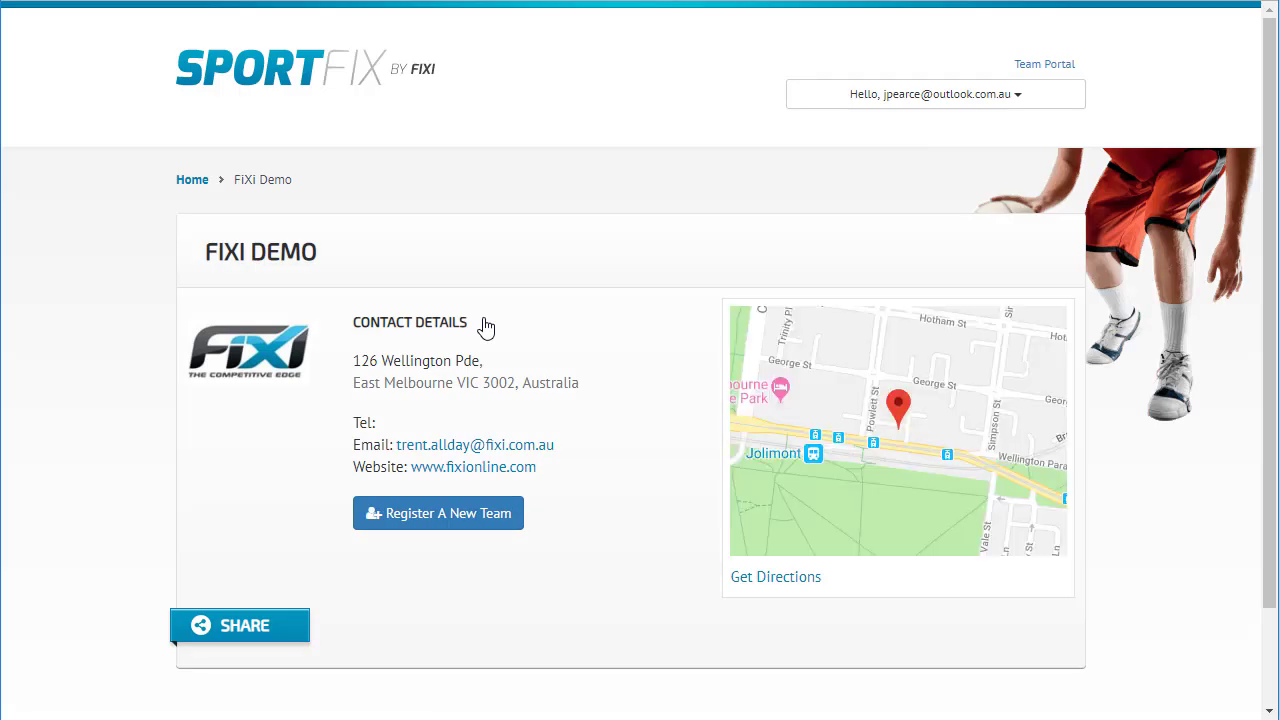
{"action": "scroll", "coordinate": [687, 312], "scroll_direction": "down", "scroll_amount": 2}
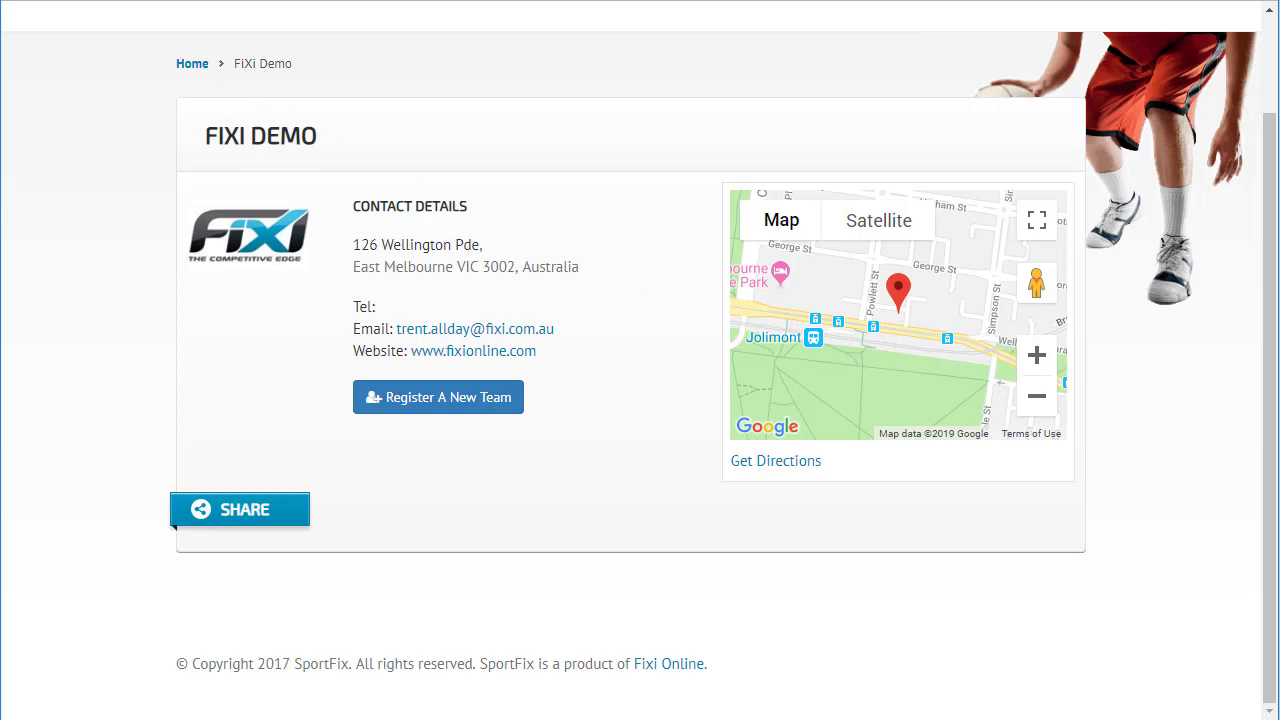
{"action": "key", "text": "ctrl+shift+Tab"}
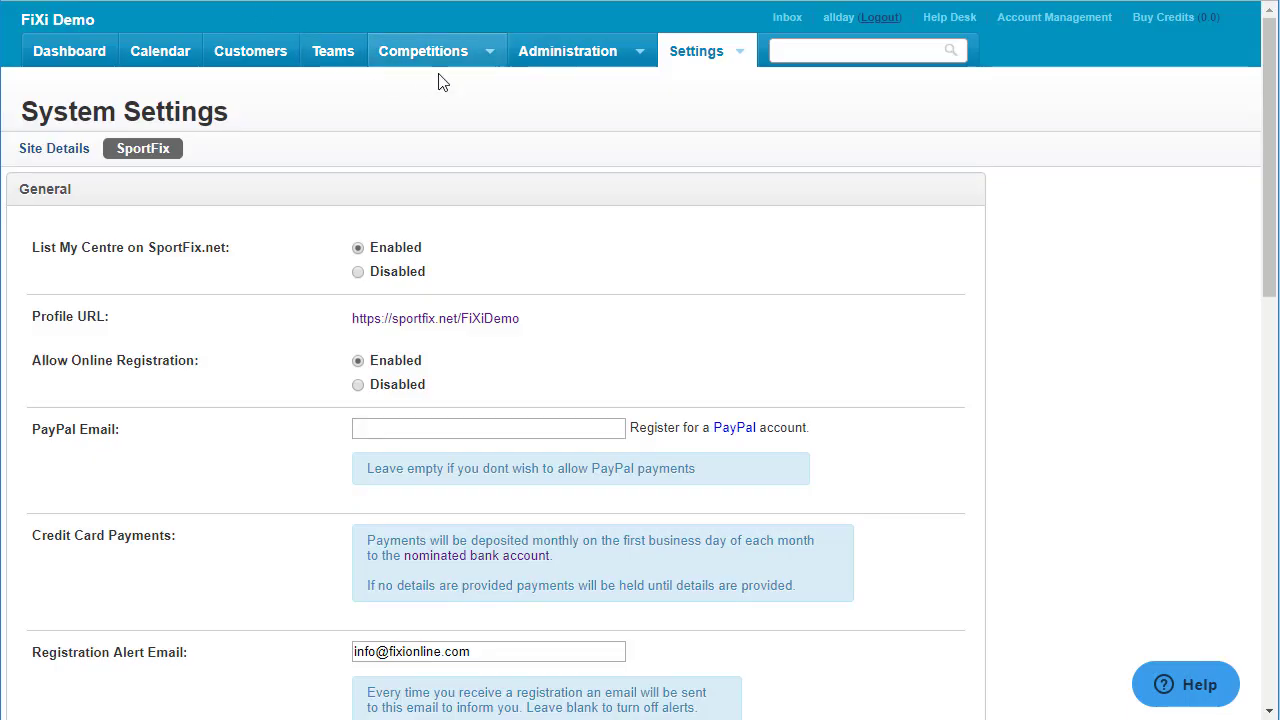
- Sync the selected Winter 2019 futsal divisions, Monday Div 1, 2 and 3, to the web from the competition management page
{"action": "mouse_move", "coordinate": [477, 71]}
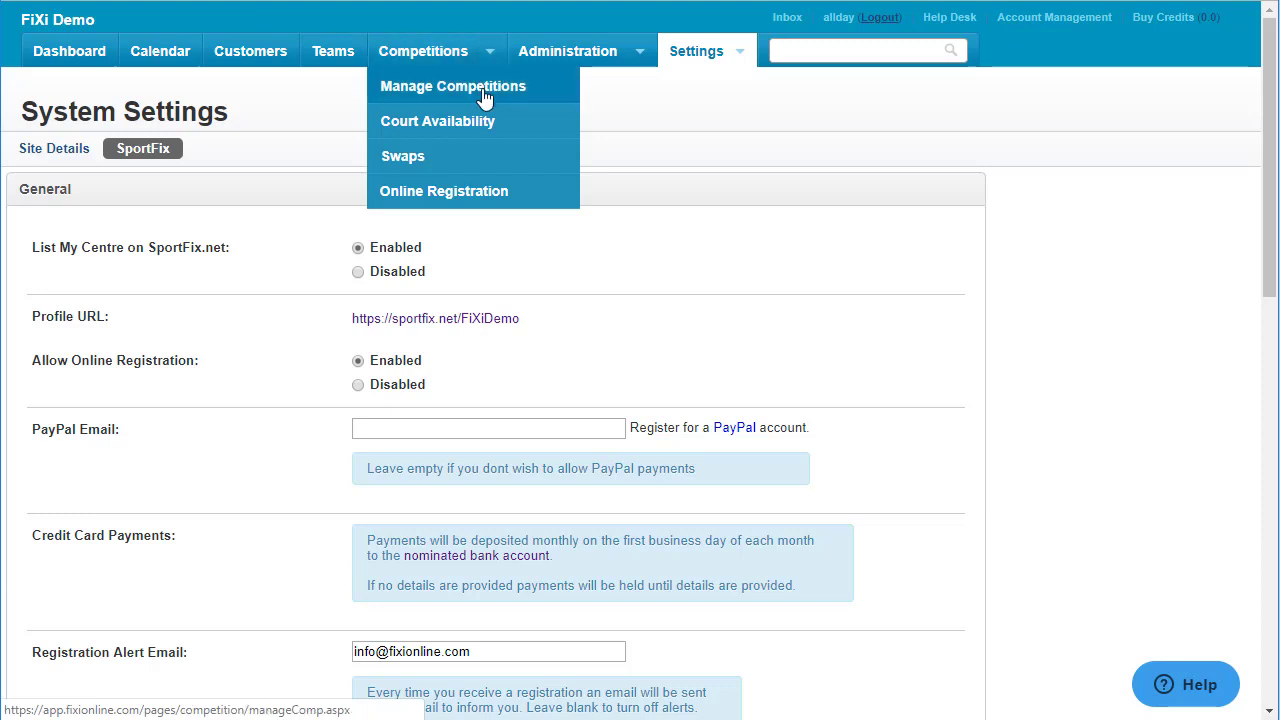
{"action": "left_click", "coordinate": [484, 88]}
{"action": "mouse_move", "coordinate": [300, 160]}
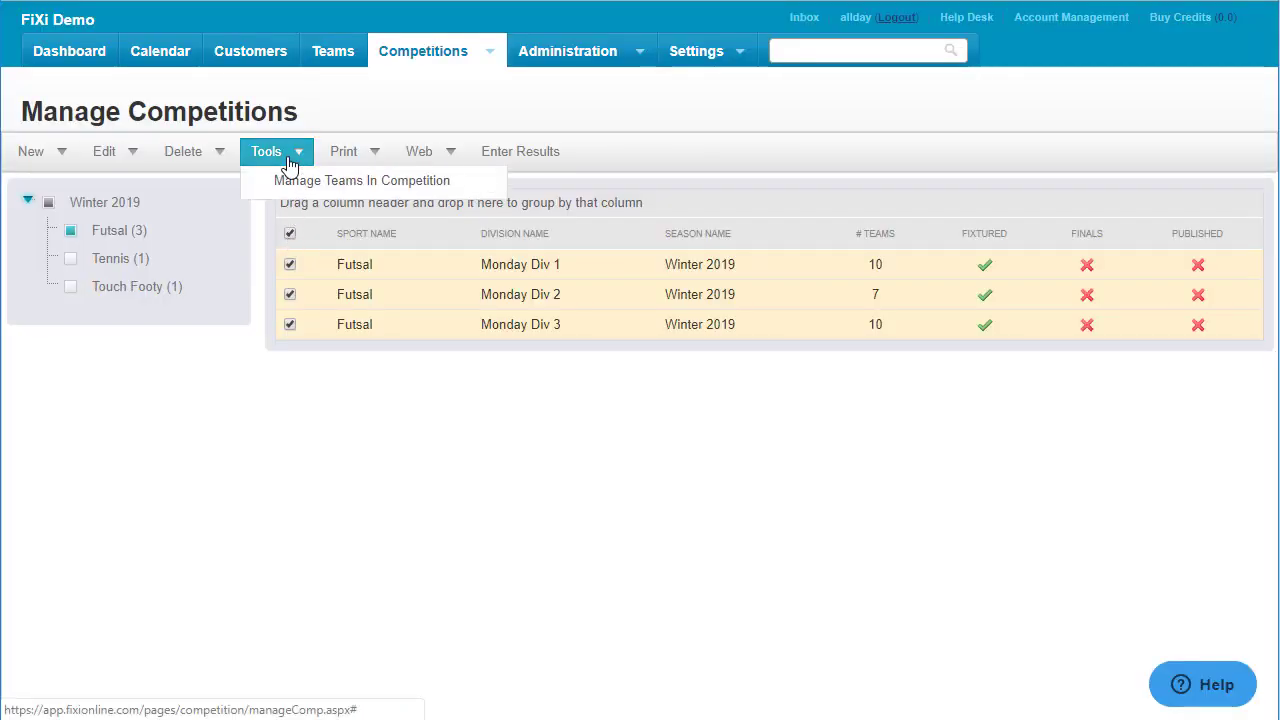
{"action": "mouse_move", "coordinate": [440, 162]}
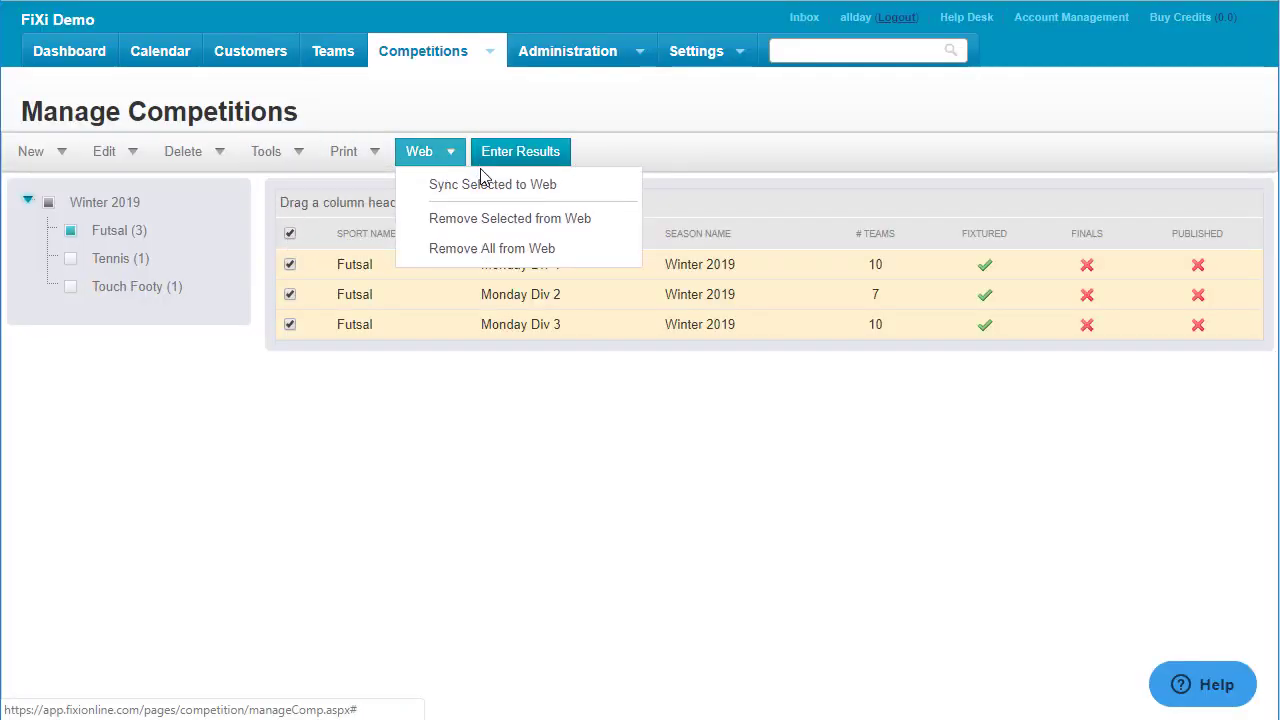
{"action": "left_click", "coordinate": [484, 186]}
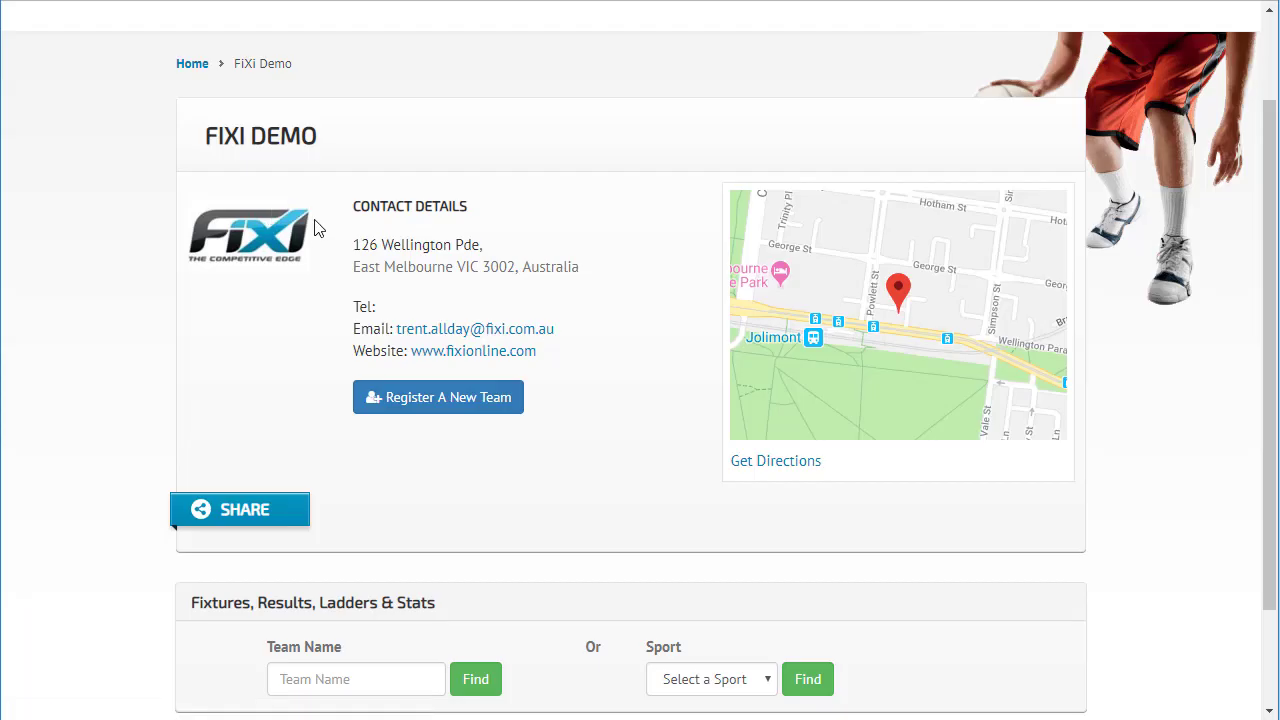
- Find the Futsal competitions under Fixtures, Results, Ladders & Stats on the centre's SportFix profile page
{"action": "scroll", "coordinate": [314, 228], "scroll_direction": "down", "scroll_amount": 1}
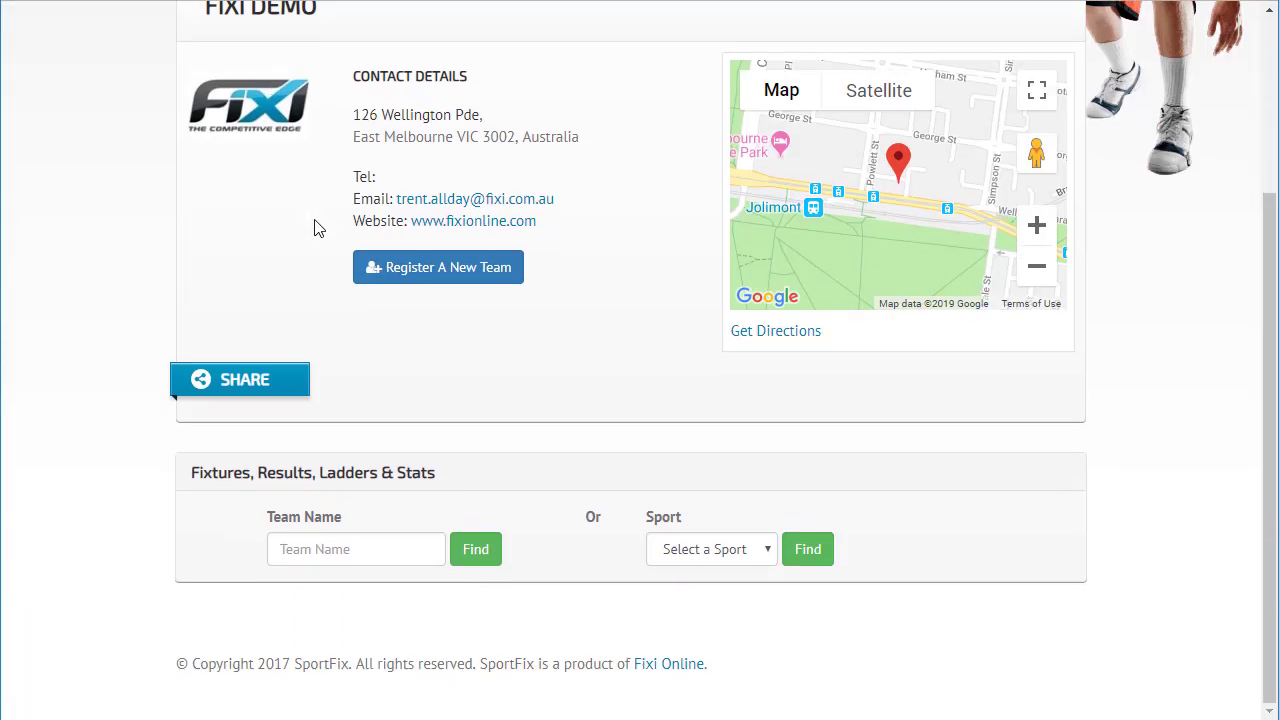
{"action": "left_click", "coordinate": [682, 560]}
{"action": "left_click", "coordinate": [690, 614]}
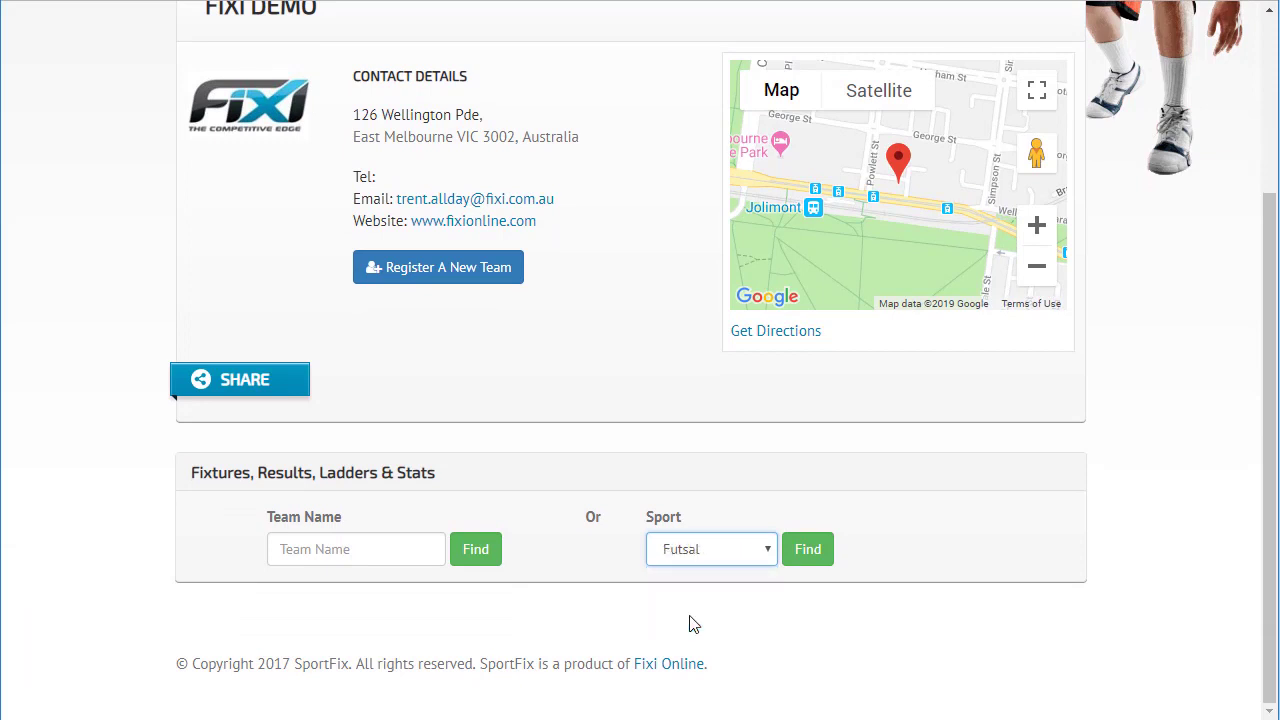
{"action": "left_click", "coordinate": [814, 557]}
{"action": "scroll", "coordinate": [708, 466], "scroll_direction": "down", "scroll_amount": 1}
{"action": "scroll", "coordinate": [708, 466], "scroll_direction": "down", "scroll_amount": 2}
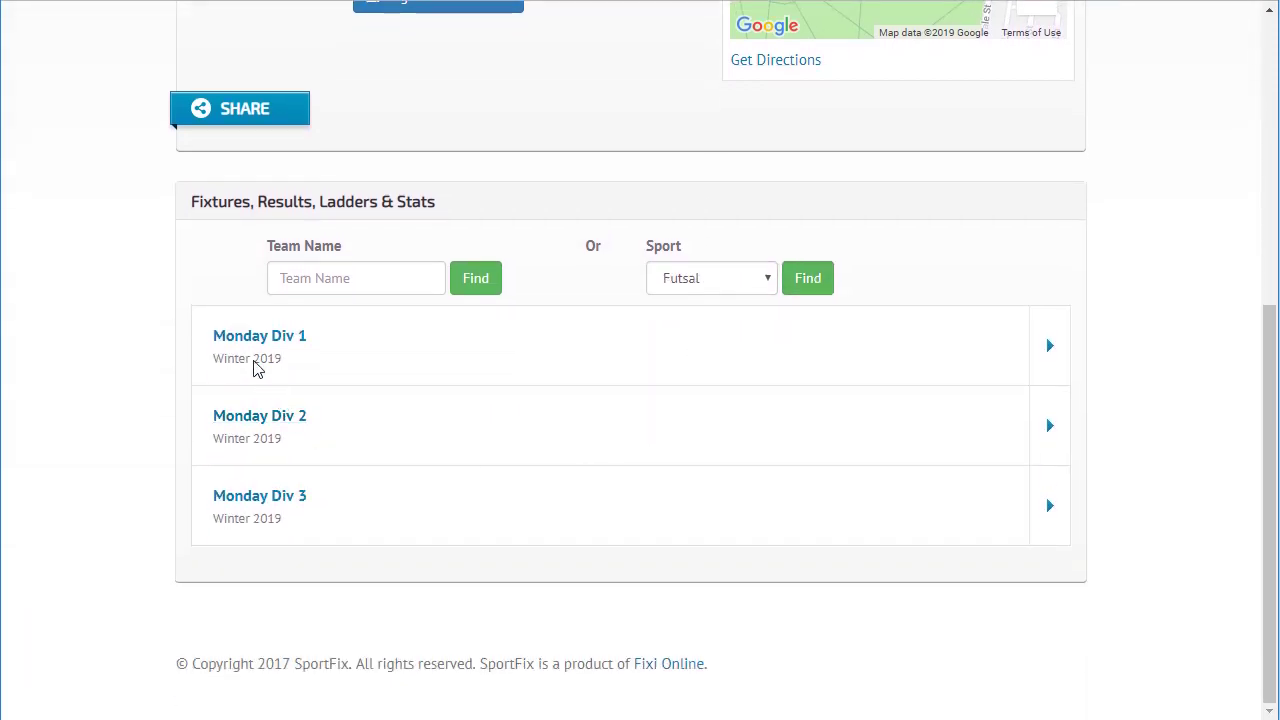
- Open Monday Div 1 on SportFix and view its Round 1 results and Round 2 fixtures
{"action": "left_click", "coordinate": [254, 349]}
{"action": "scroll", "coordinate": [700, 391], "scroll_direction": "down", "scroll_amount": 2}
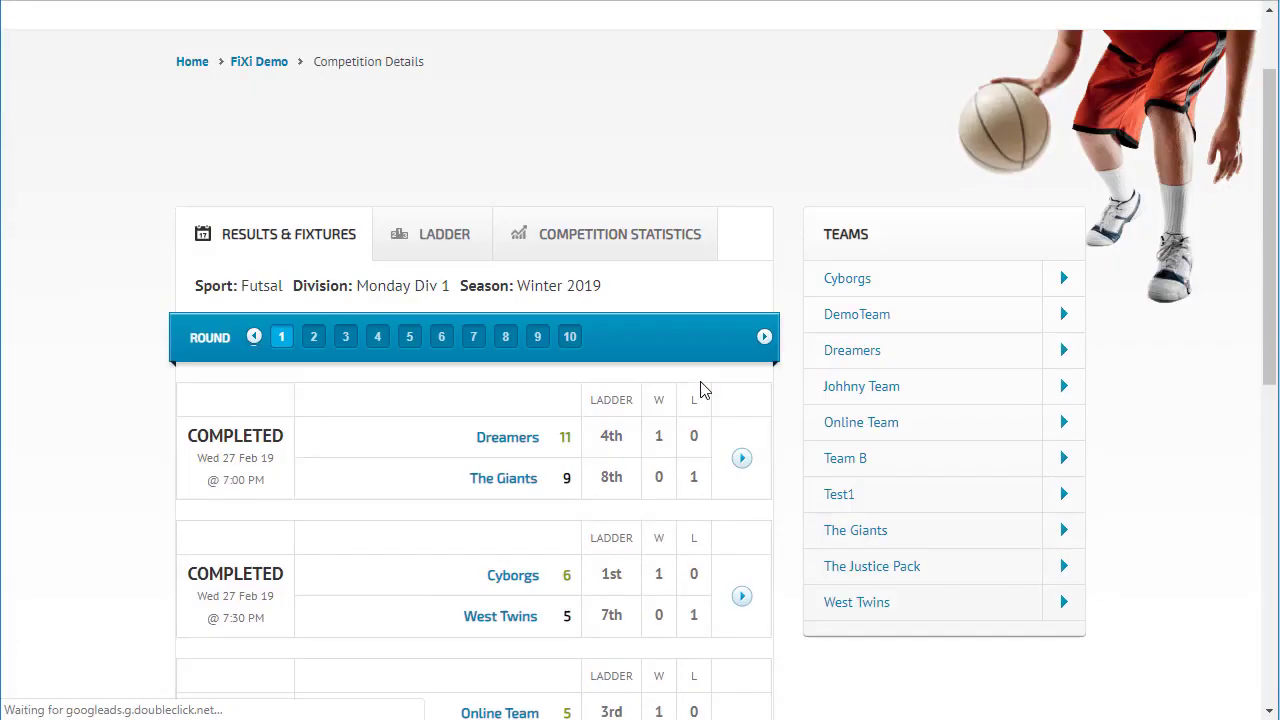
{"action": "scroll", "coordinate": [634, 408], "scroll_direction": "down", "scroll_amount": 1}
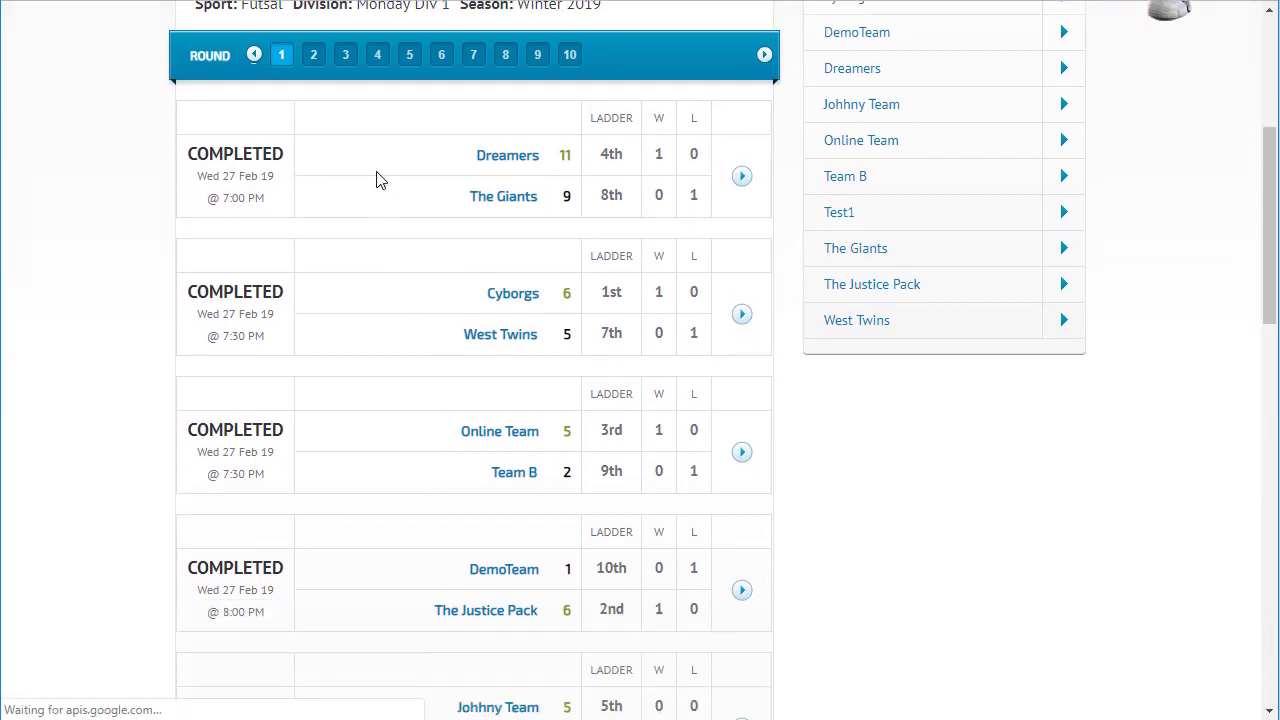
{"action": "scroll", "coordinate": [490, 265], "scroll_direction": "up", "scroll_amount": 1}
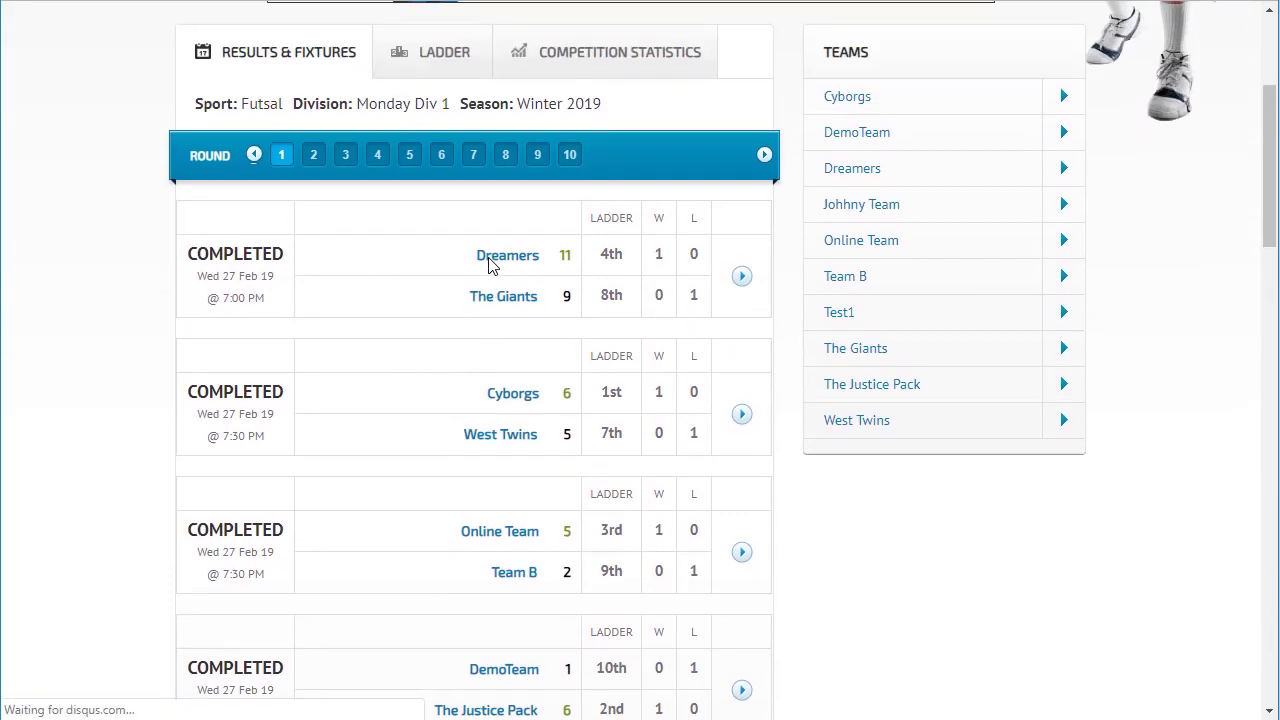
{"action": "left_click", "coordinate": [312, 156]}
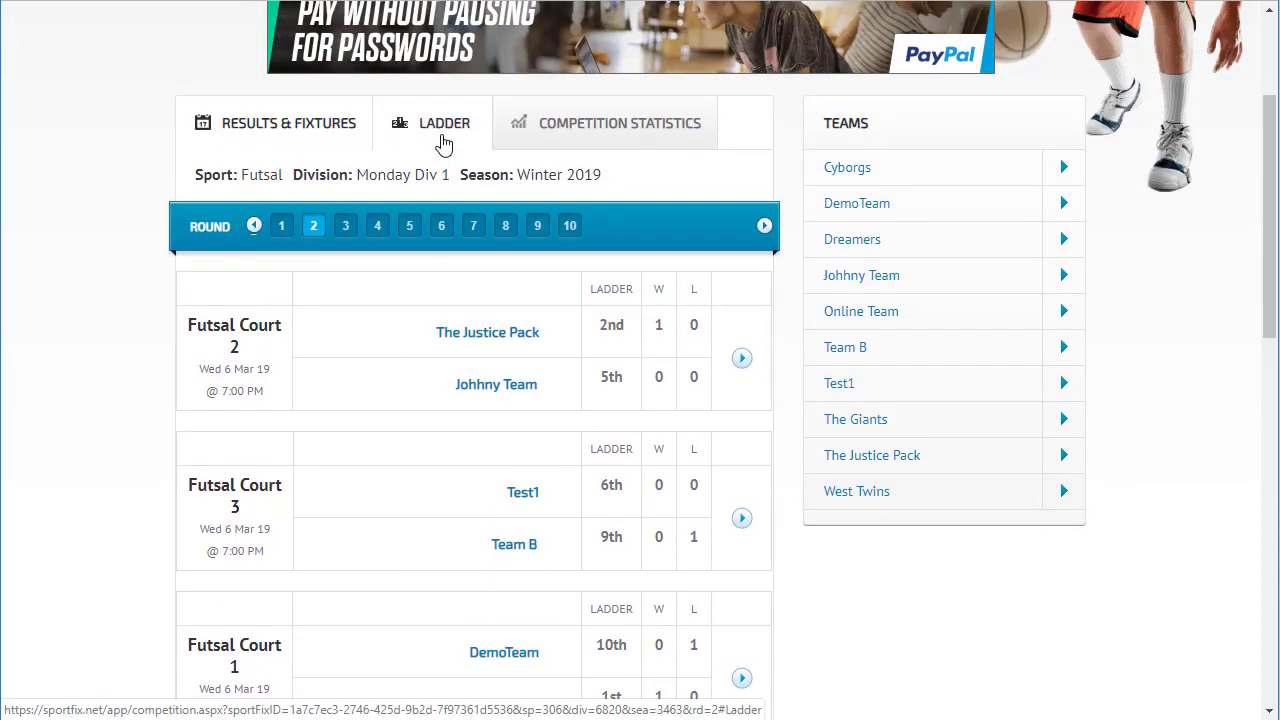
- View the published Monday Div 1 ladder and read through its memorable and neutral competition statistics
{"action": "left_click", "coordinate": [444, 125]}
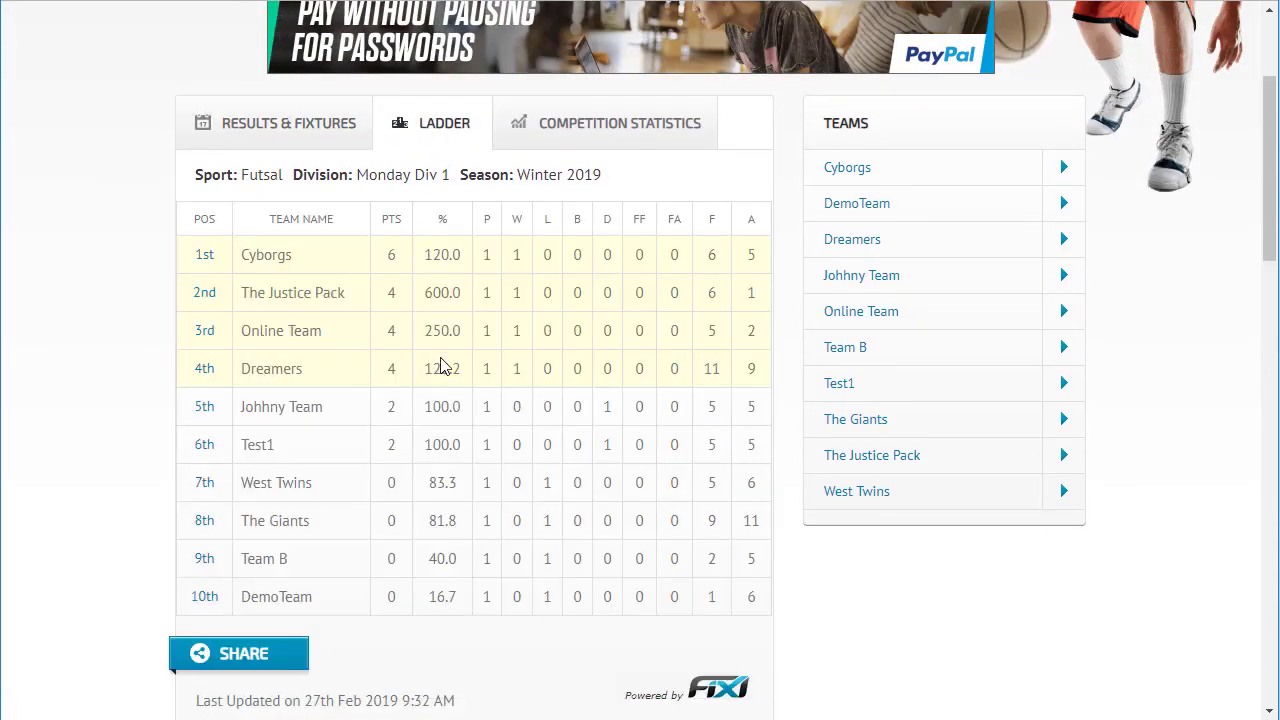
{"action": "left_click", "coordinate": [595, 104]}
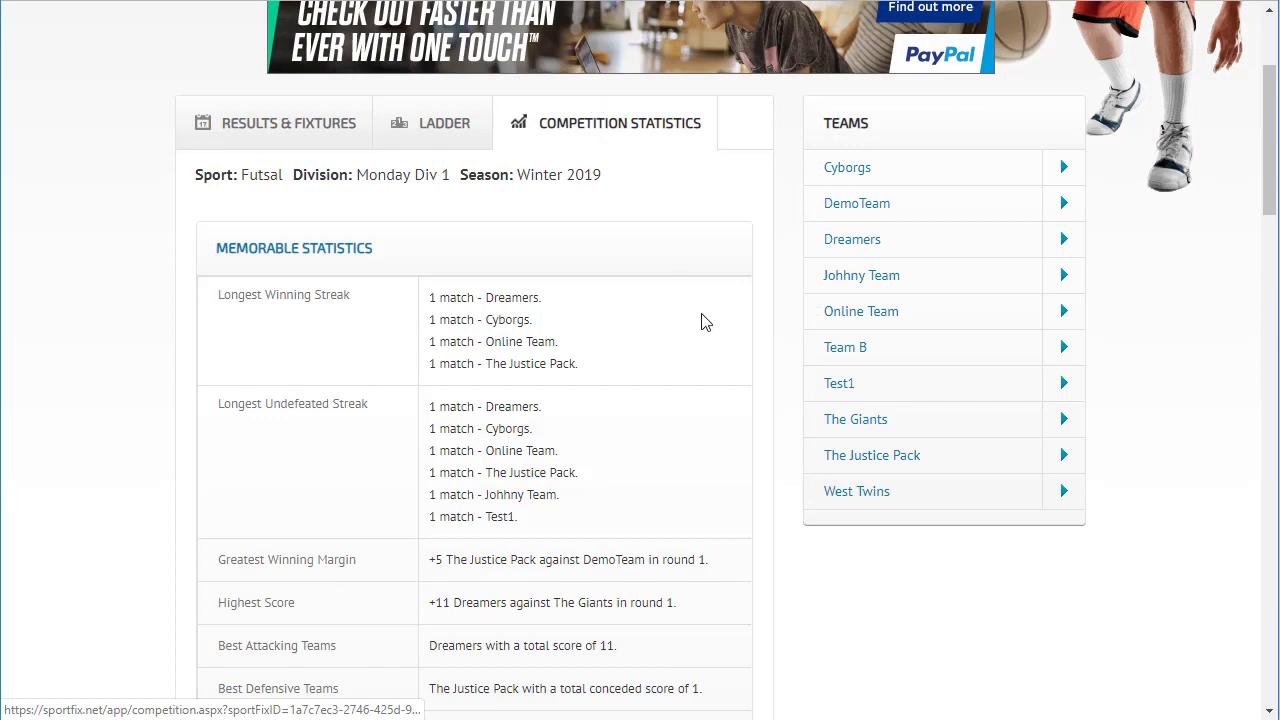
{"action": "scroll", "coordinate": [704, 319], "scroll_direction": "down", "scroll_amount": 2}
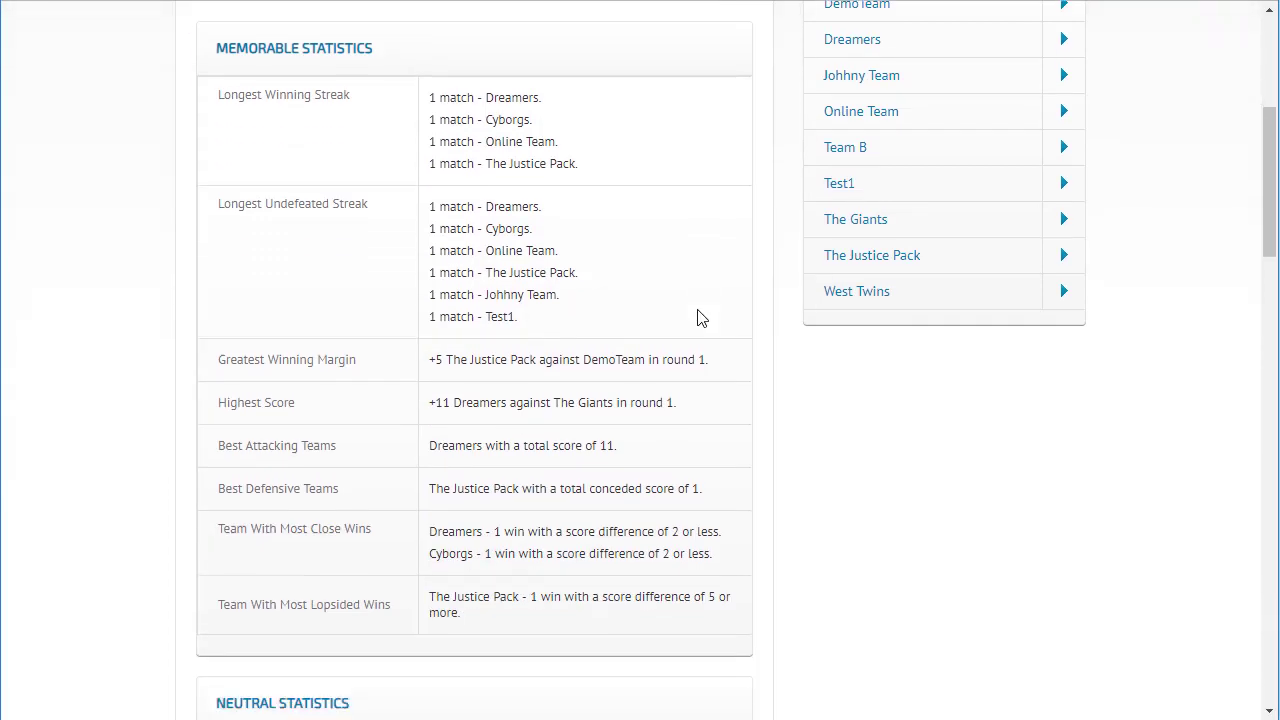
{"action": "scroll", "coordinate": [700, 318], "scroll_direction": "down", "scroll_amount": 6}
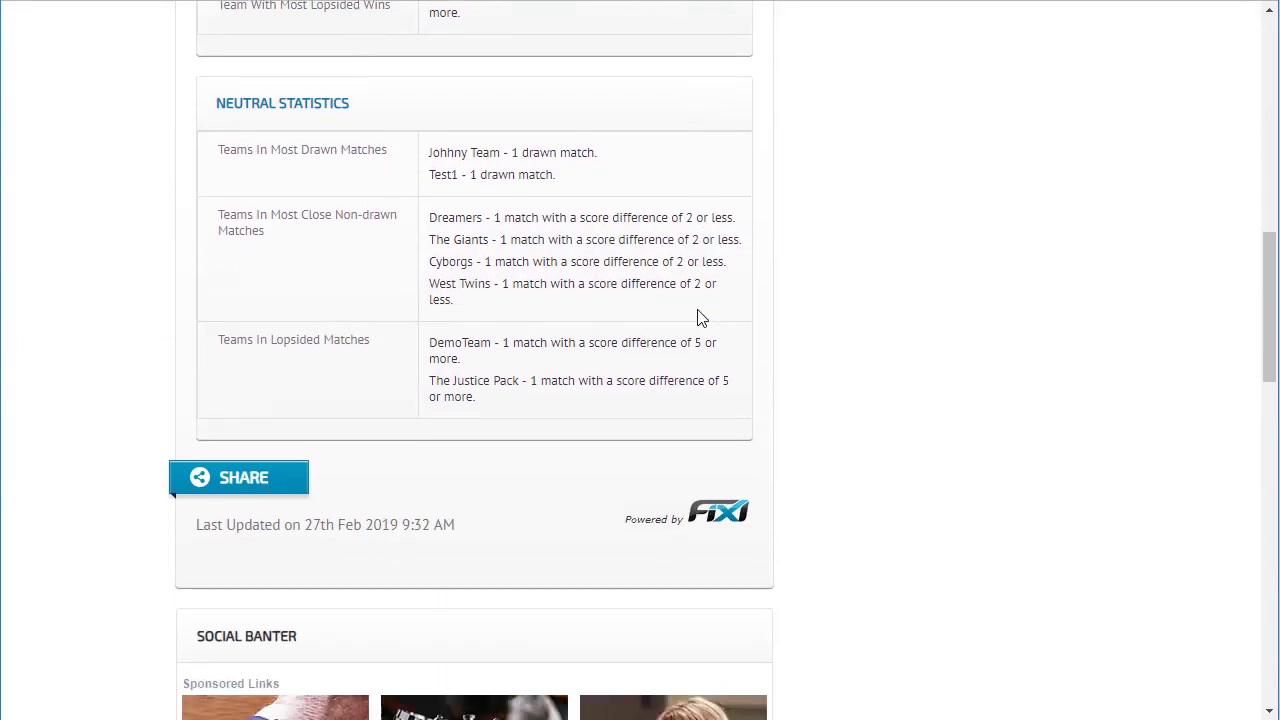
{"action": "scroll", "coordinate": [700, 318], "scroll_direction": "up", "scroll_amount": 10}
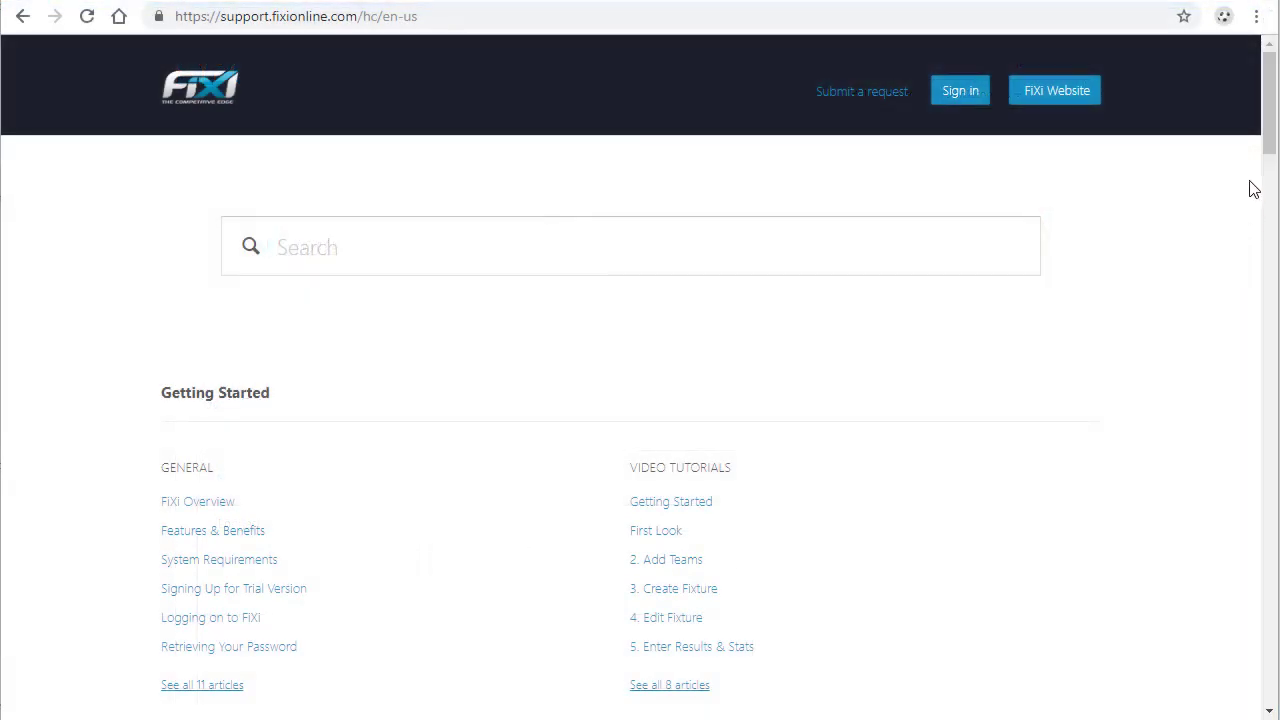
- Browse the help articles and video tutorials on the FiXi support site
{"action": "left_click_drag", "start_coordinate": [1273, 120], "coordinate": [1249, 289]}
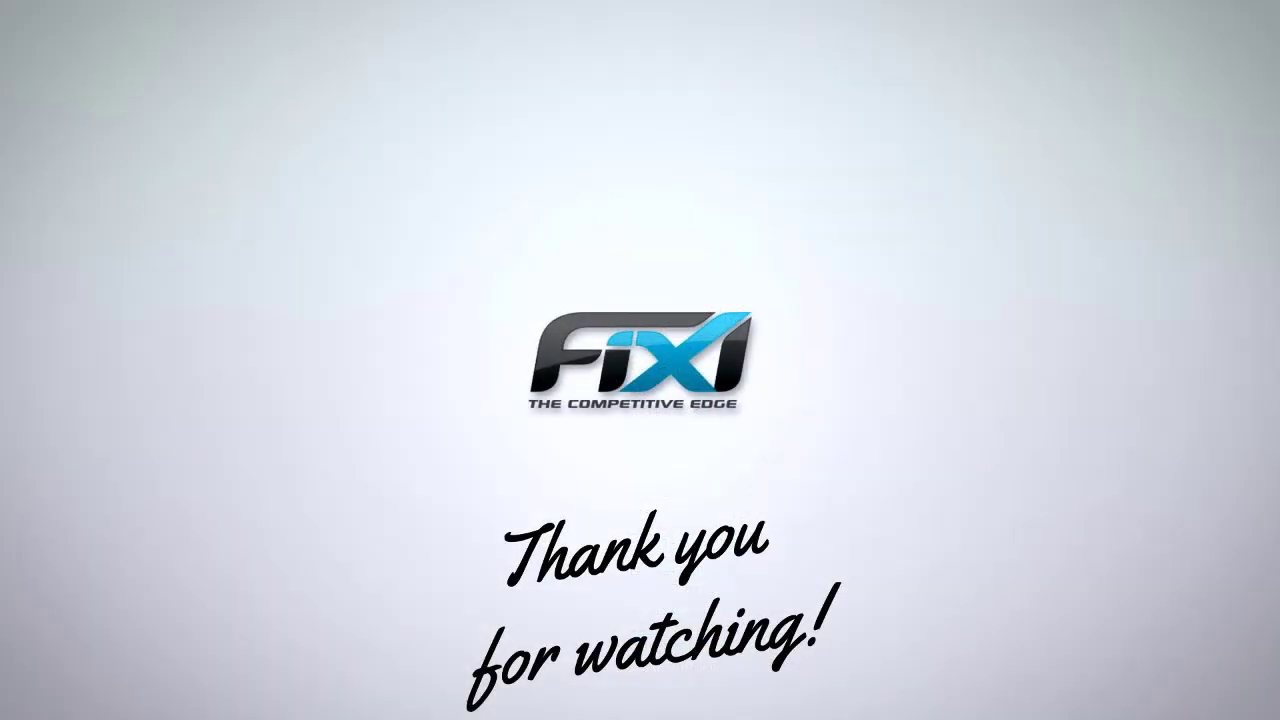